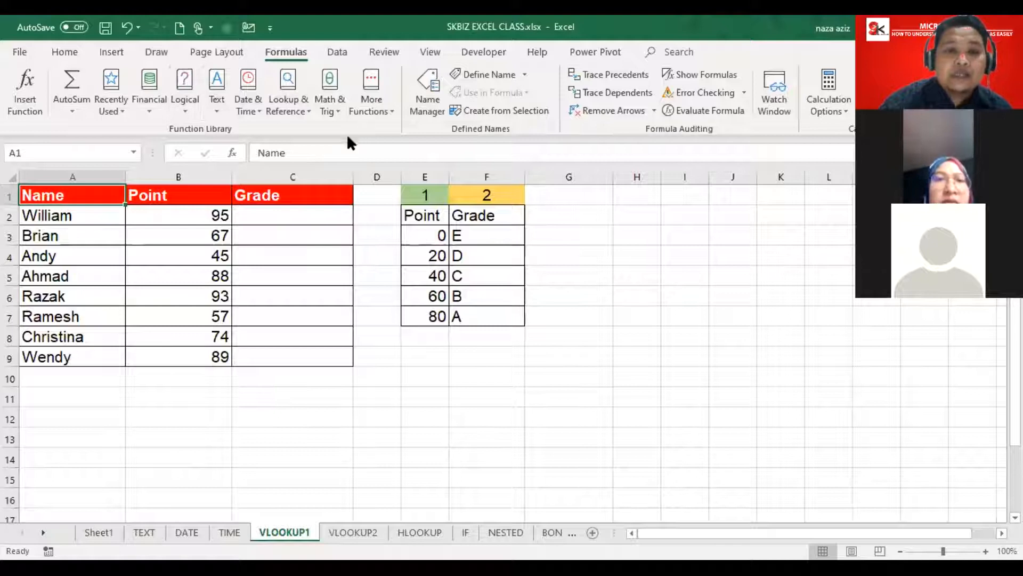
Step: Browse the lookup function list and inspect the student data and empty Grade cells C2:C9
left_click(295, 110)
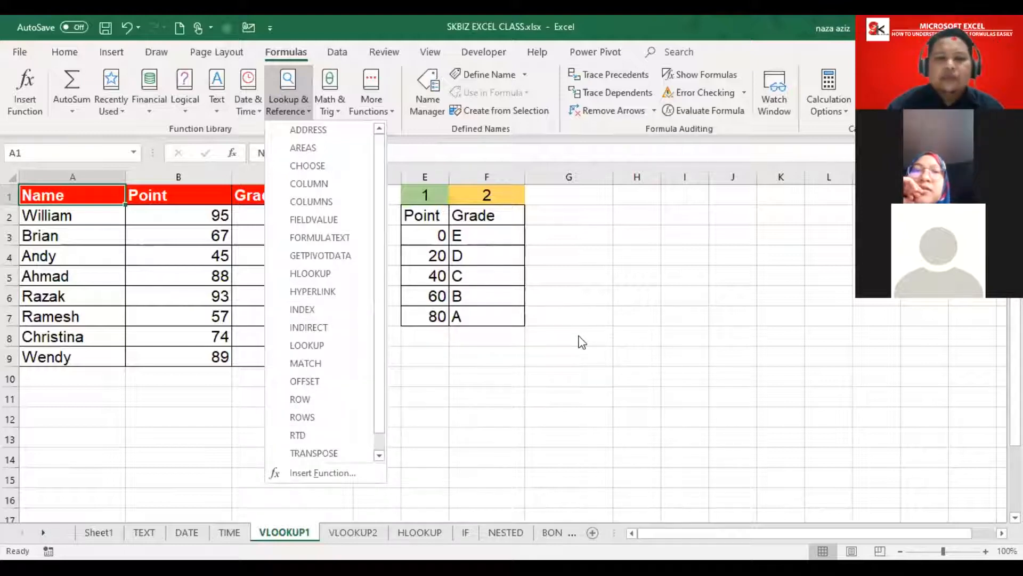
left_click(573, 351)
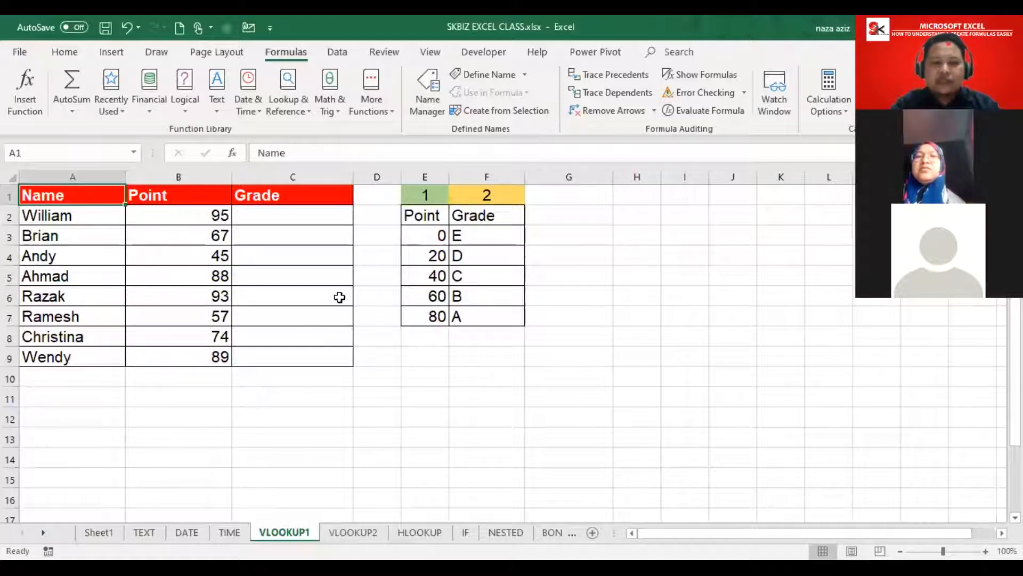
left_click(82, 216)
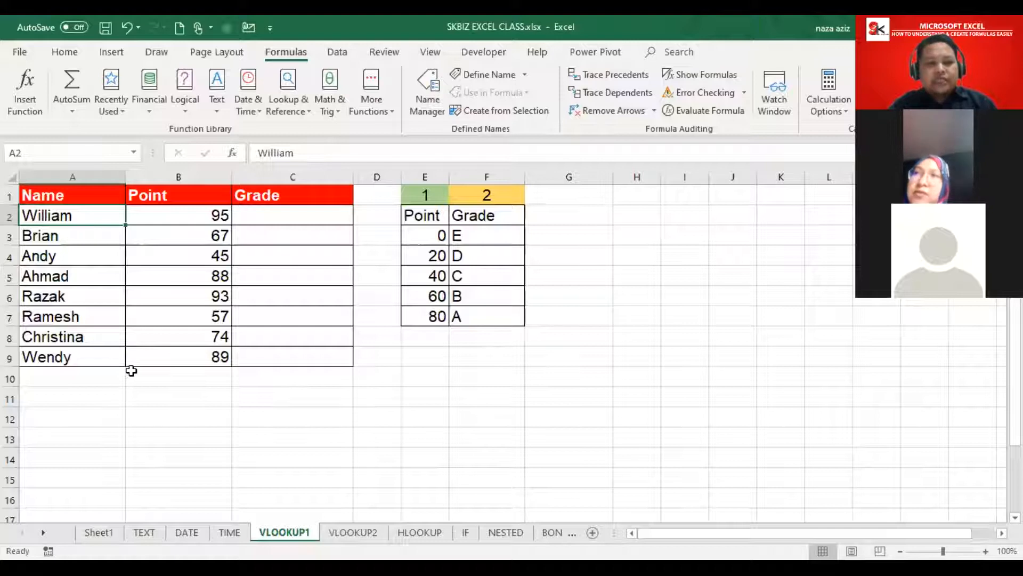
left_click(177, 214)
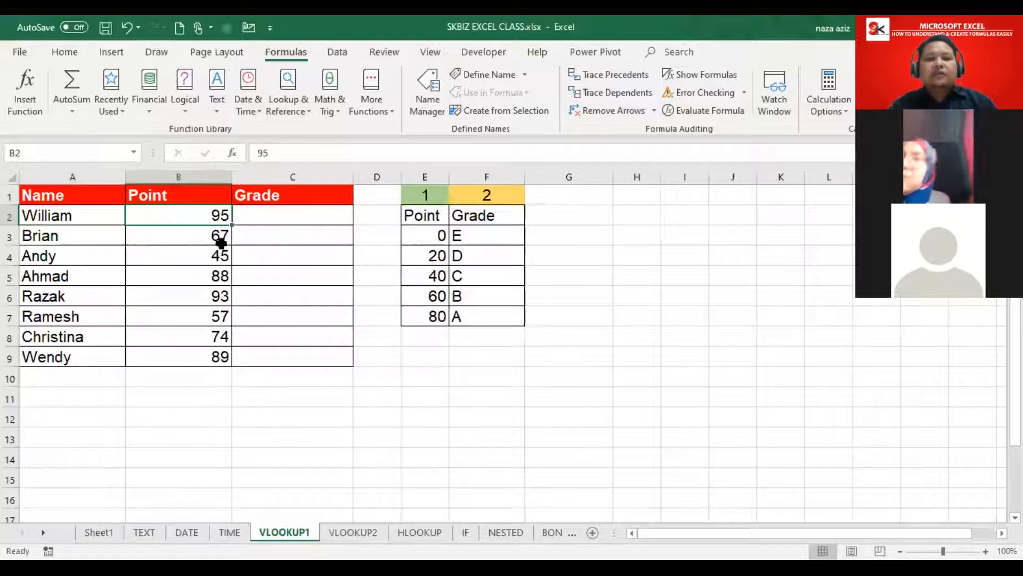
left_click_drag(252, 218, 263, 353)
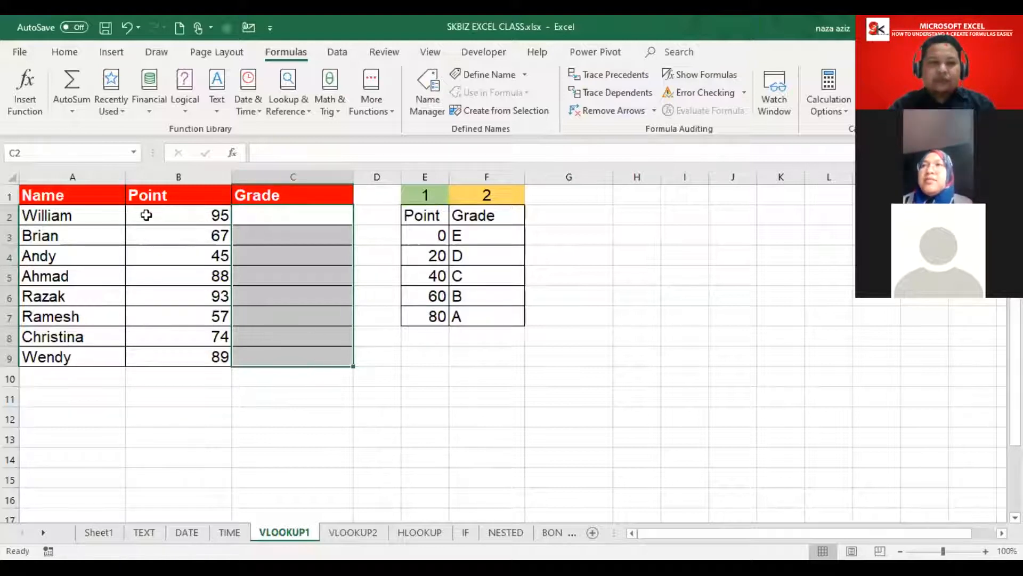
Step: Point out the student scores 95, 88, 93 and 57 in column B
left_click(180, 213)
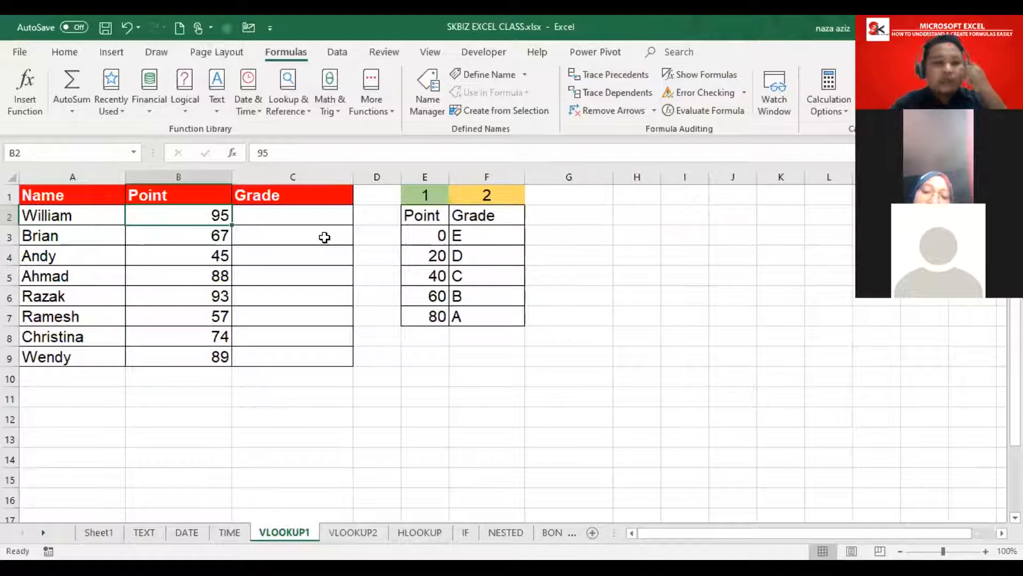
left_click(216, 274)
left_click(213, 295)
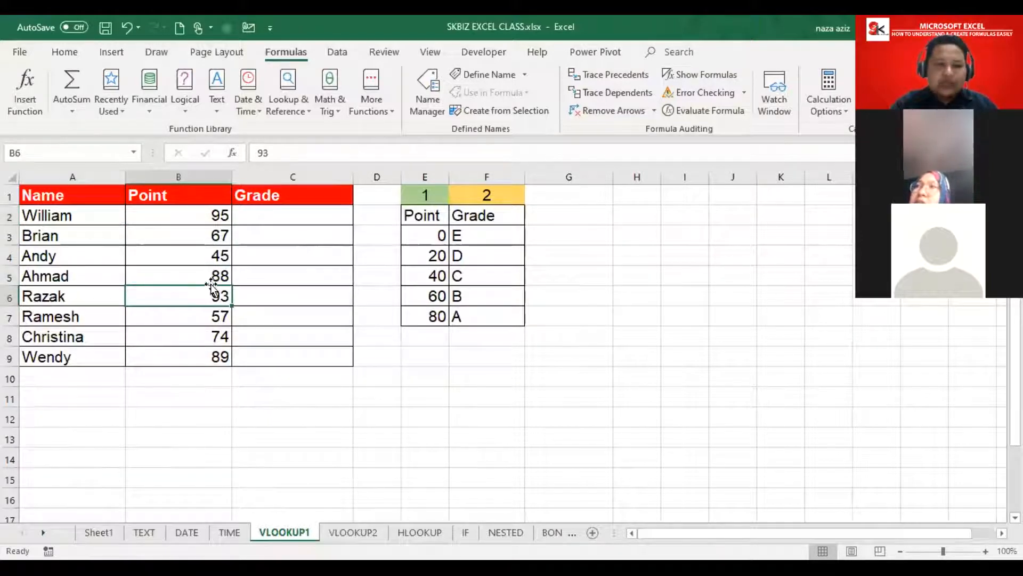
left_click(221, 317)
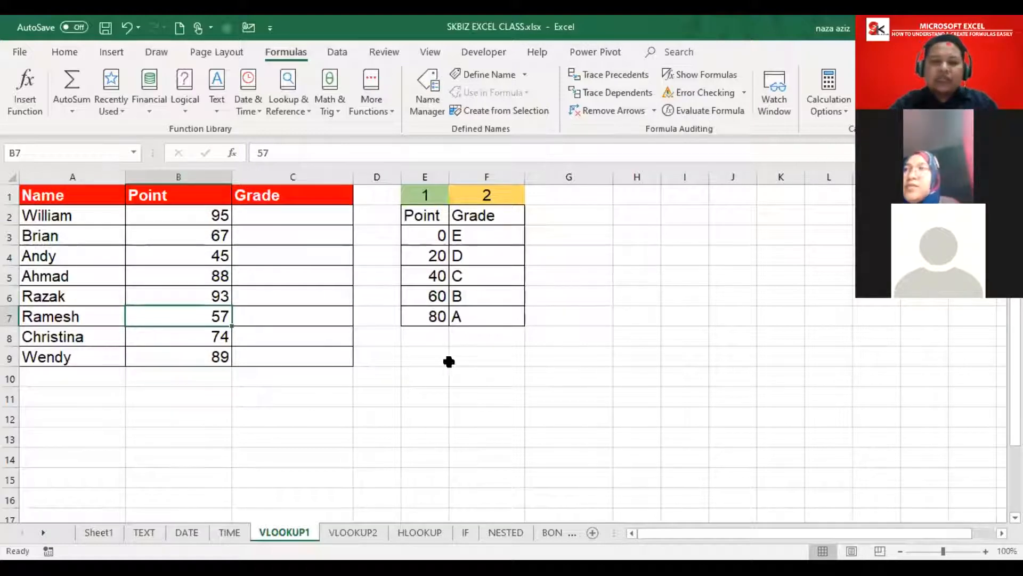
Step: Highlight the Point/Grade table and its columns, then the thresholds 0→E and 20→D
left_click_drag(416, 214, 521, 317)
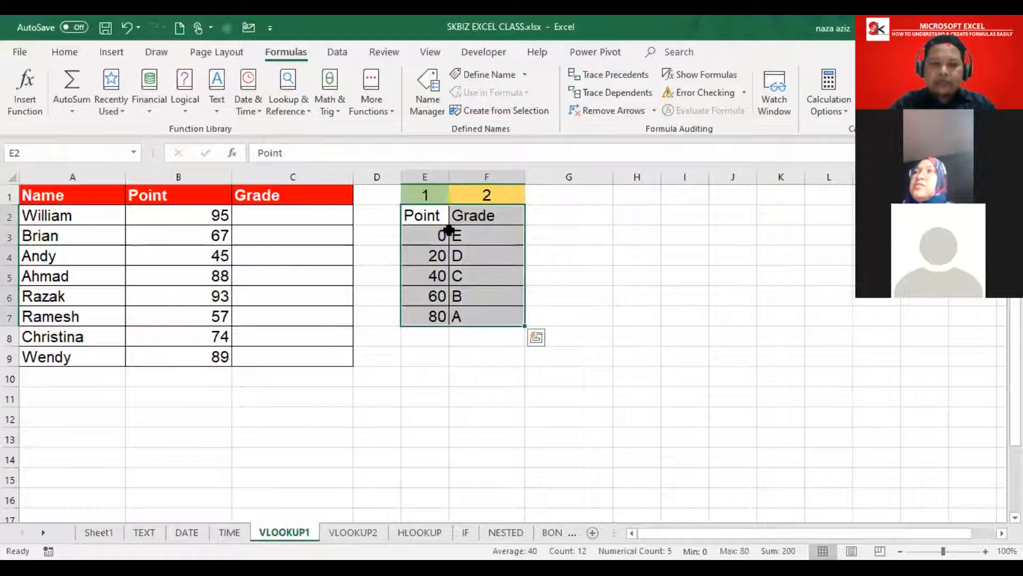
left_click_drag(423, 219, 427, 322)
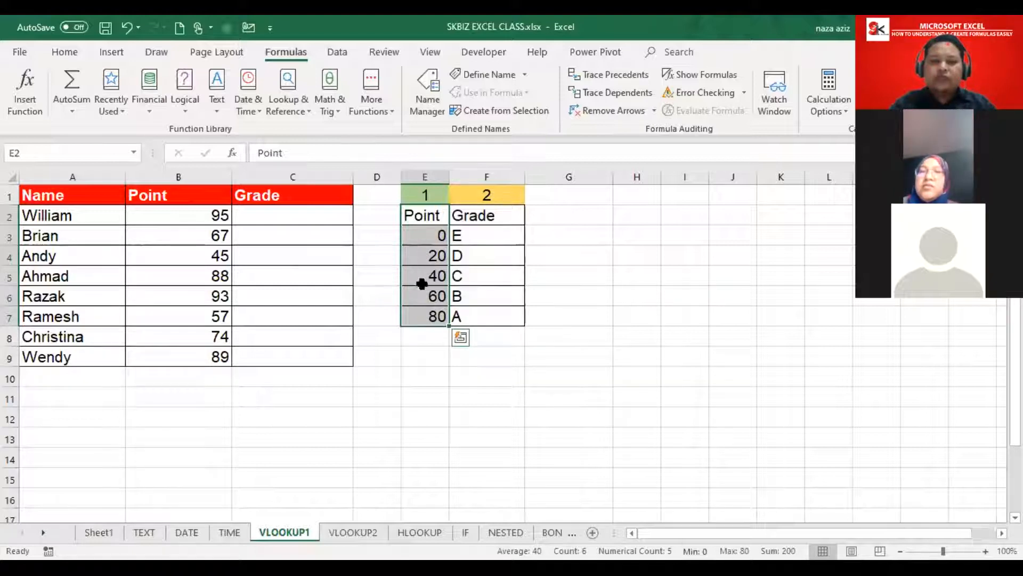
left_click_drag(483, 216, 493, 316)
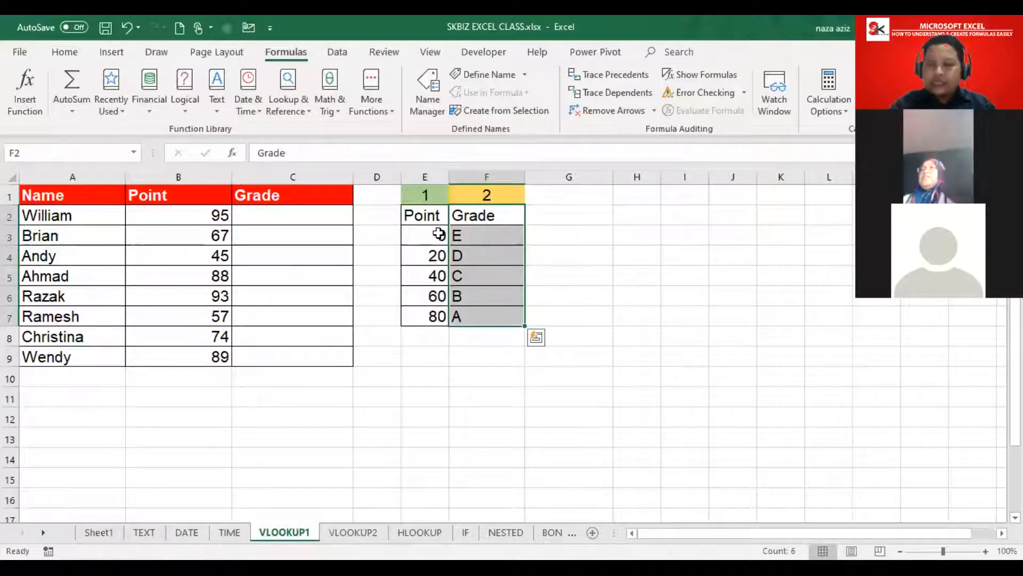
left_click(484, 231)
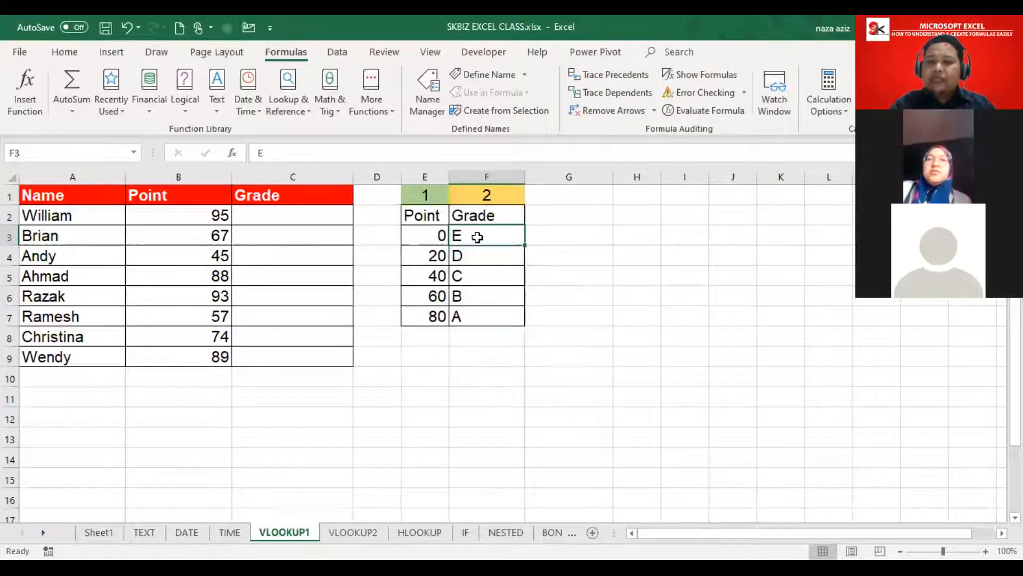
left_click(434, 255)
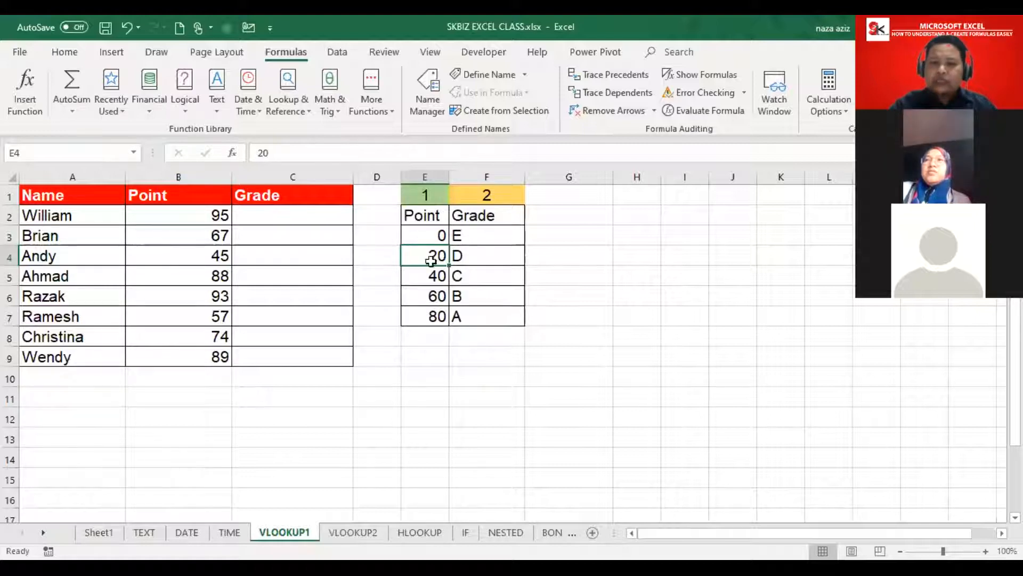
left_click(485, 254)
Step: Step through the thresholds 40→C, 60→B, 80→A and the 57-point student row
left_click(424, 273)
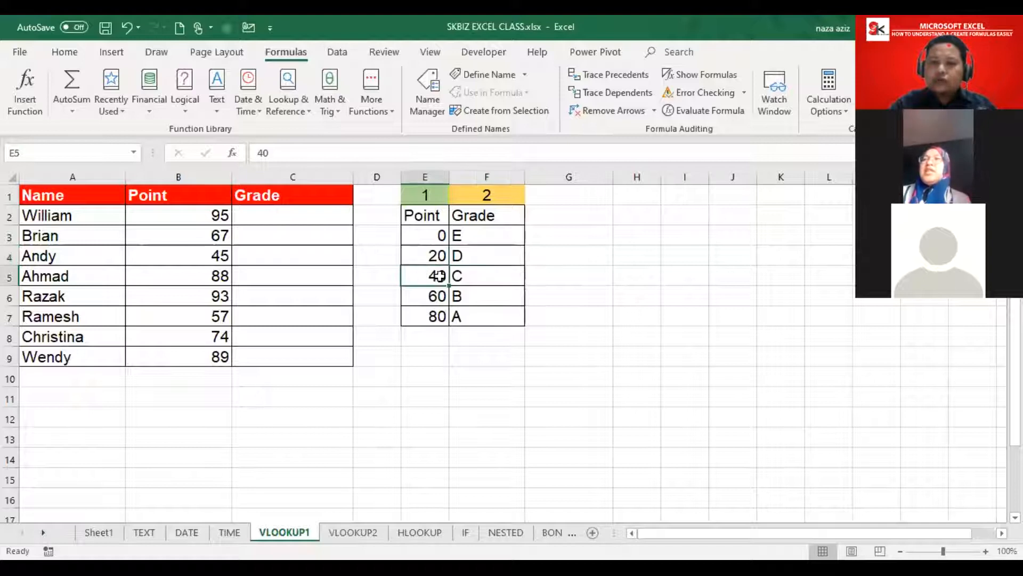
left_click(476, 272)
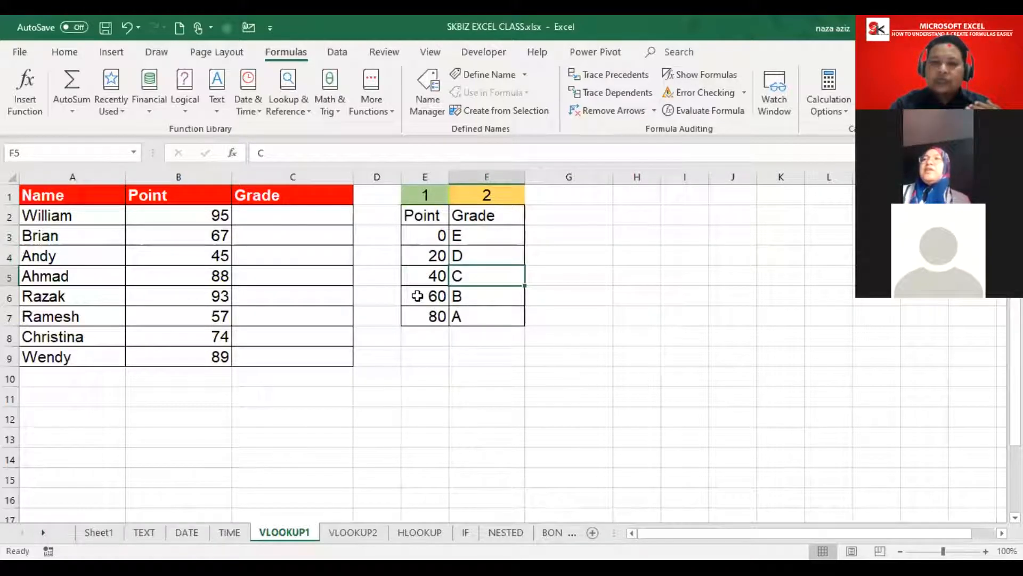
left_click(461, 296)
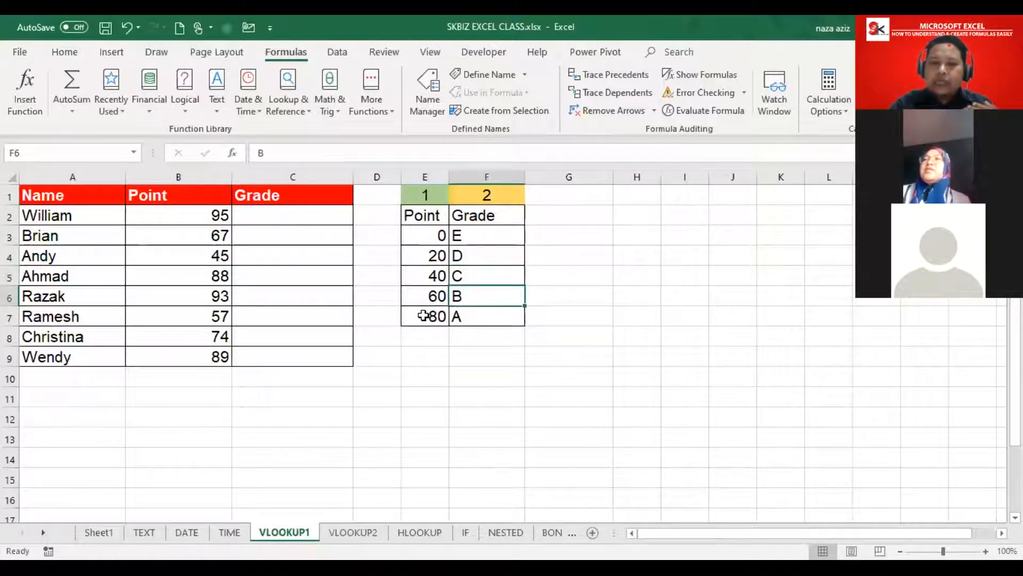
left_click(512, 316)
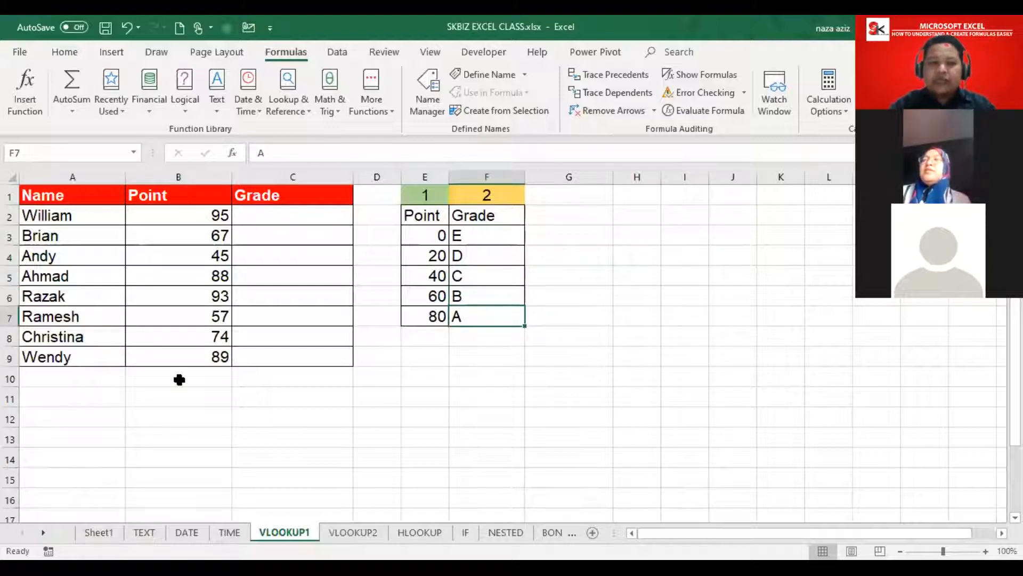
left_click_drag(80, 322, 176, 315)
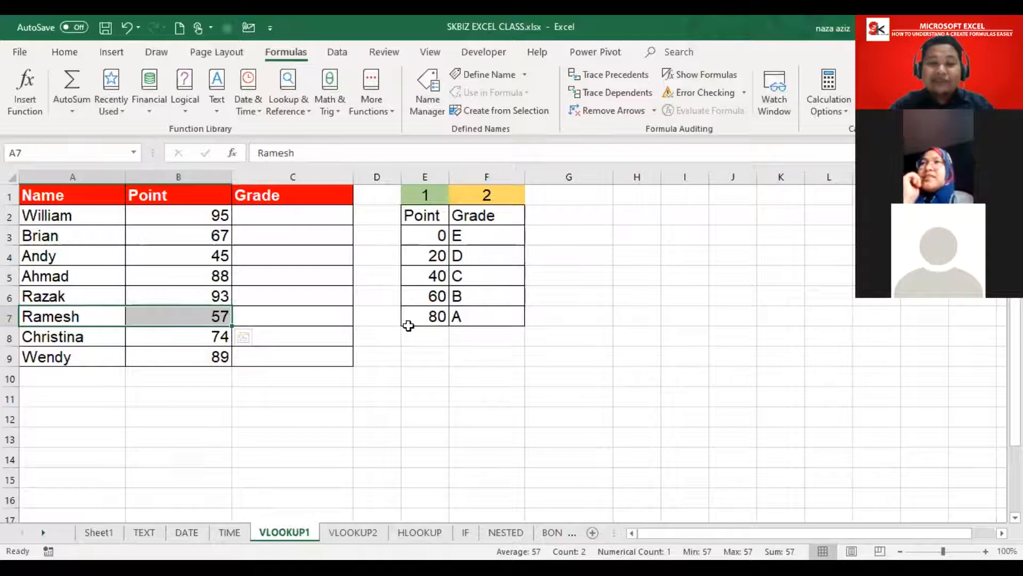
left_click(406, 277)
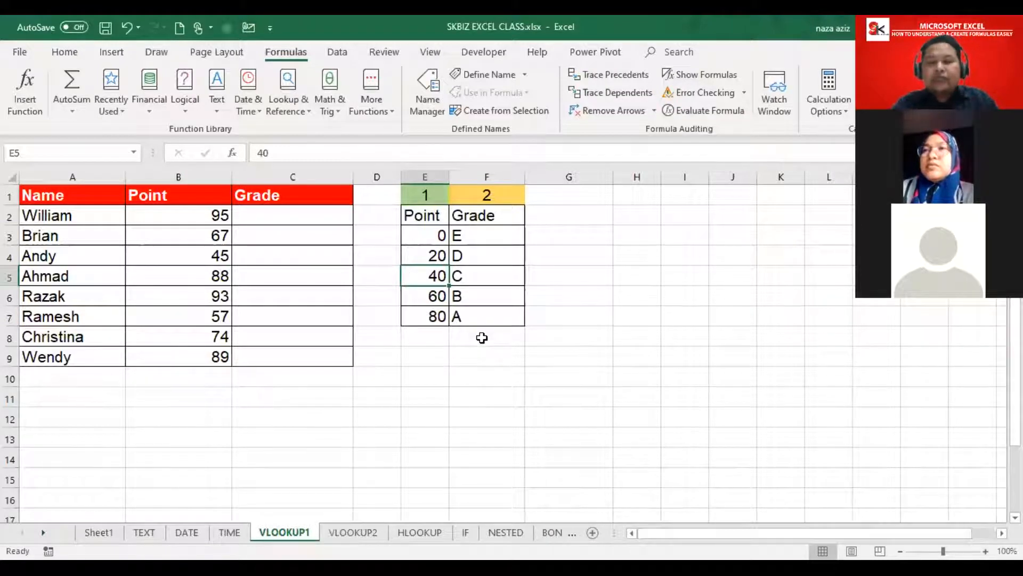
Step: Select the grade table values E3:F7, leaving out the header row
left_click(425, 233)
left_click_drag(442, 245, 491, 317)
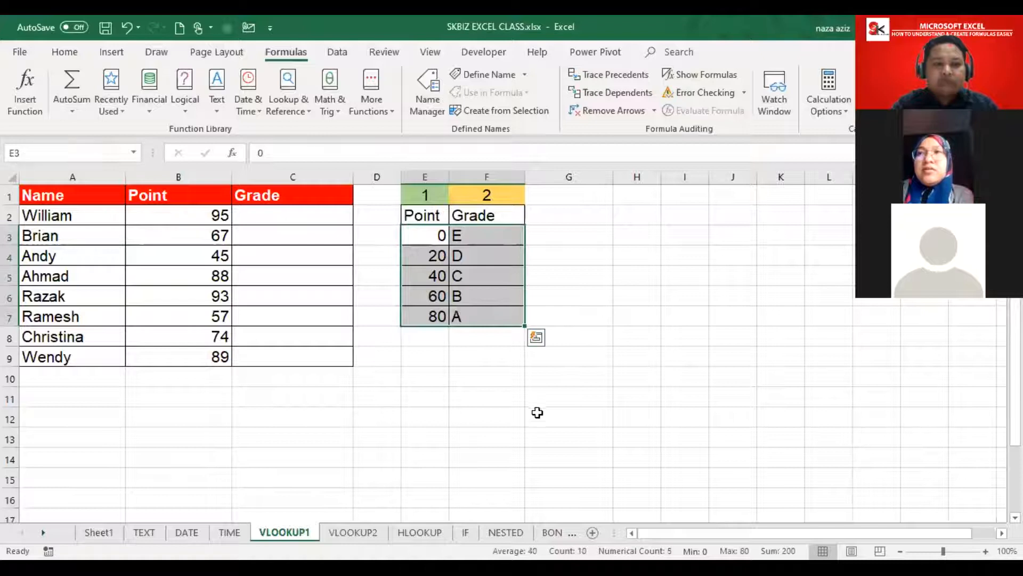
left_click_drag(426, 233, 483, 318)
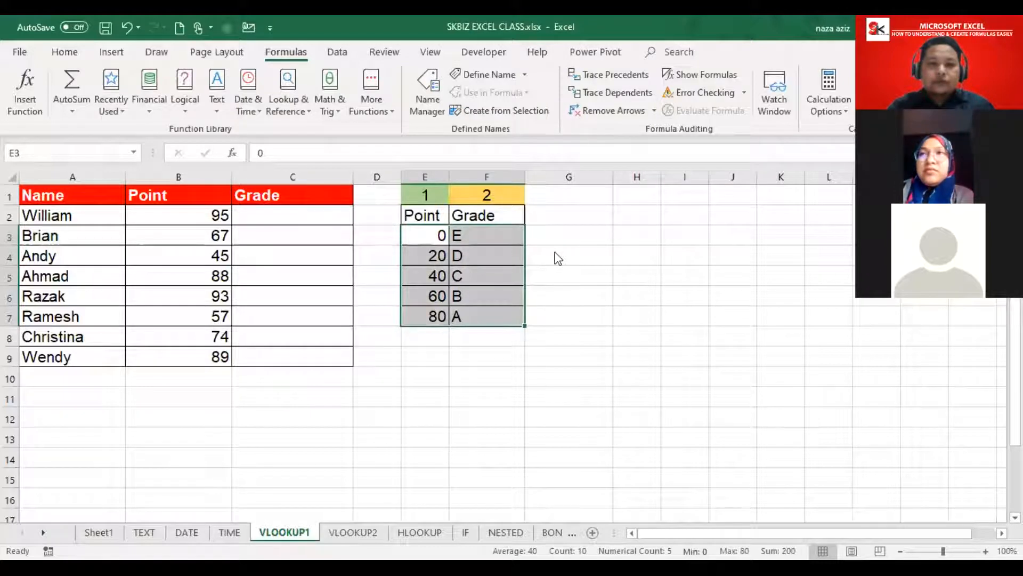
left_click(419, 233)
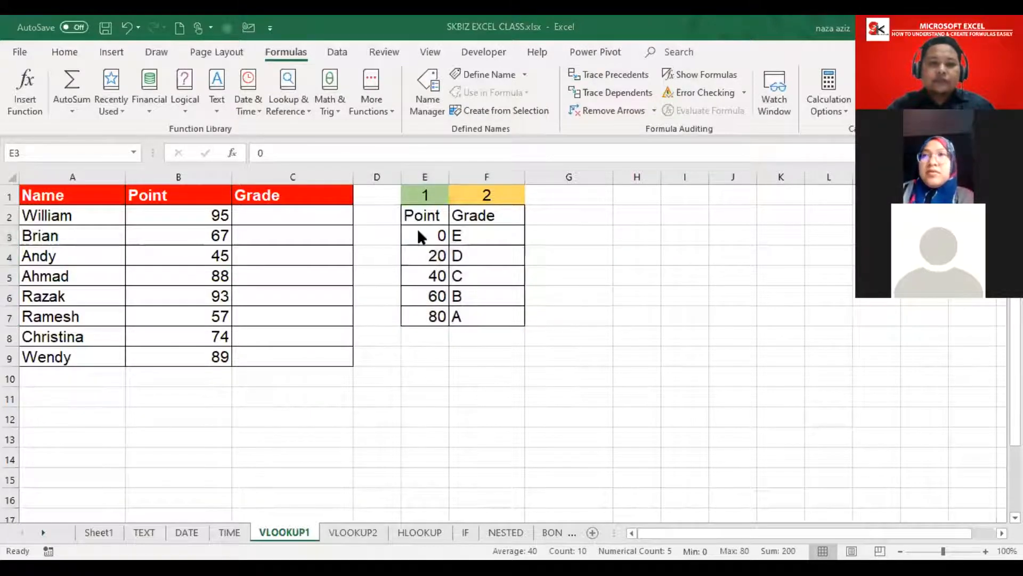
left_click_drag(419, 232, 488, 316)
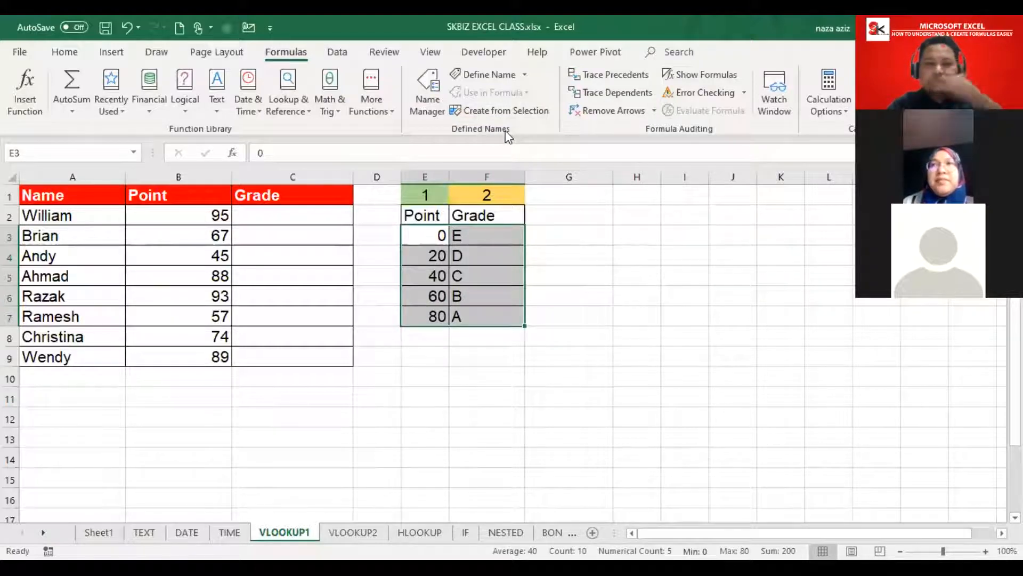
Step: Choose Define Name on the Formulas tab for the selected E3:F7 range
left_click(496, 73)
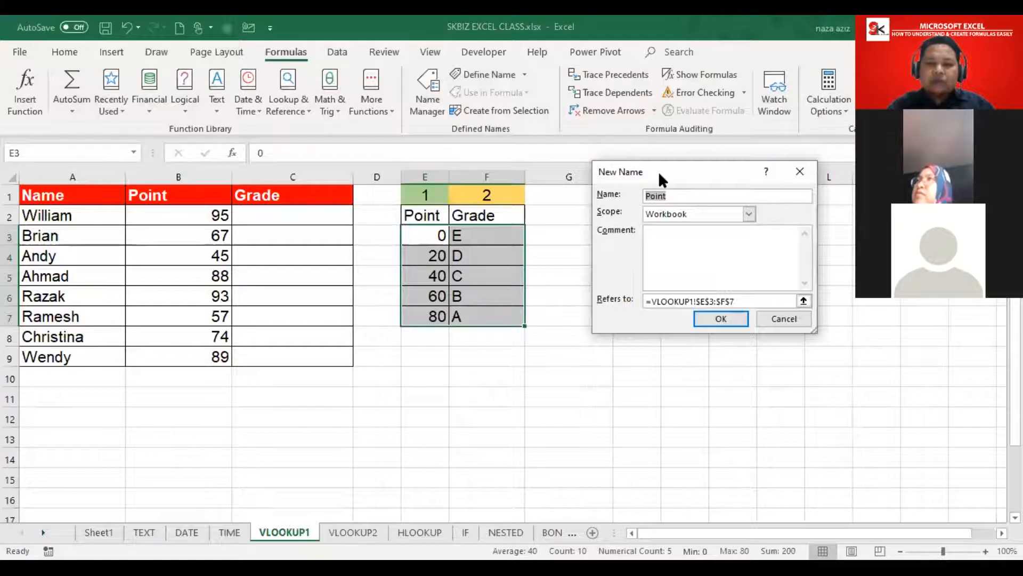
Step: Replace the proposed name Point with Grade and verify it refers to VLOOKUP1!$E$3:$F$7
left_click_drag(658, 171, 629, 233)
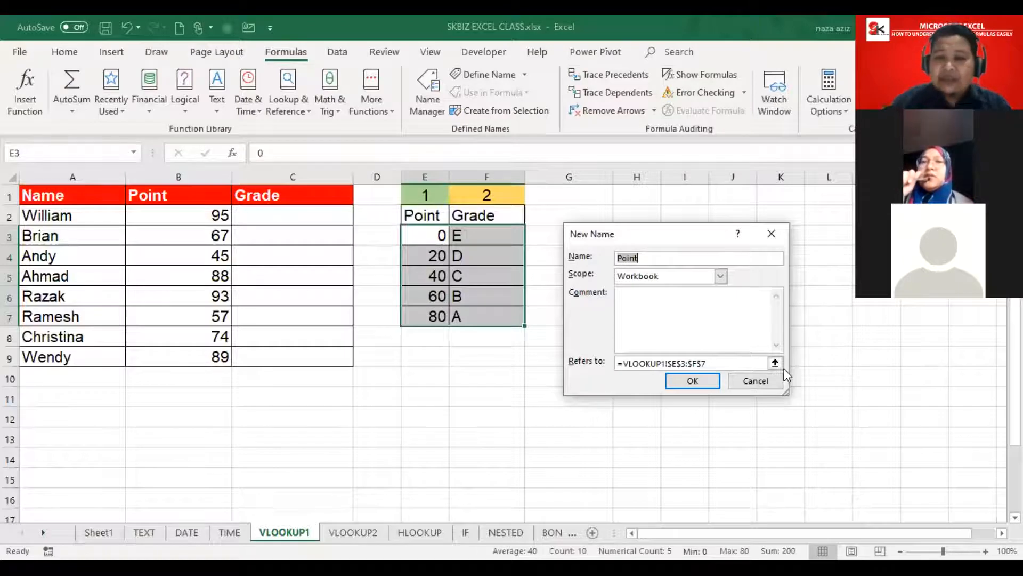
left_click(664, 256)
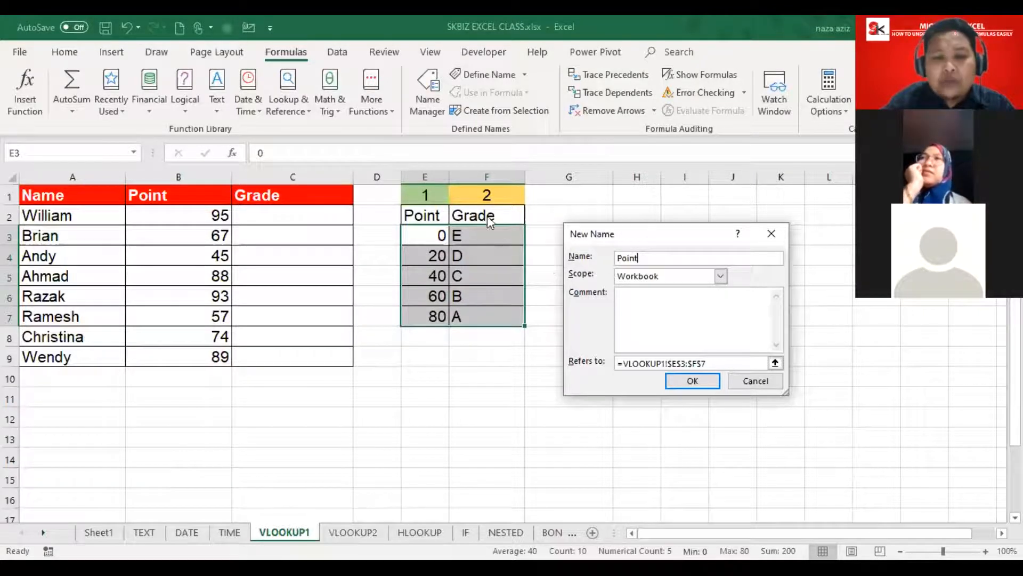
left_click_drag(640, 255, 601, 247)
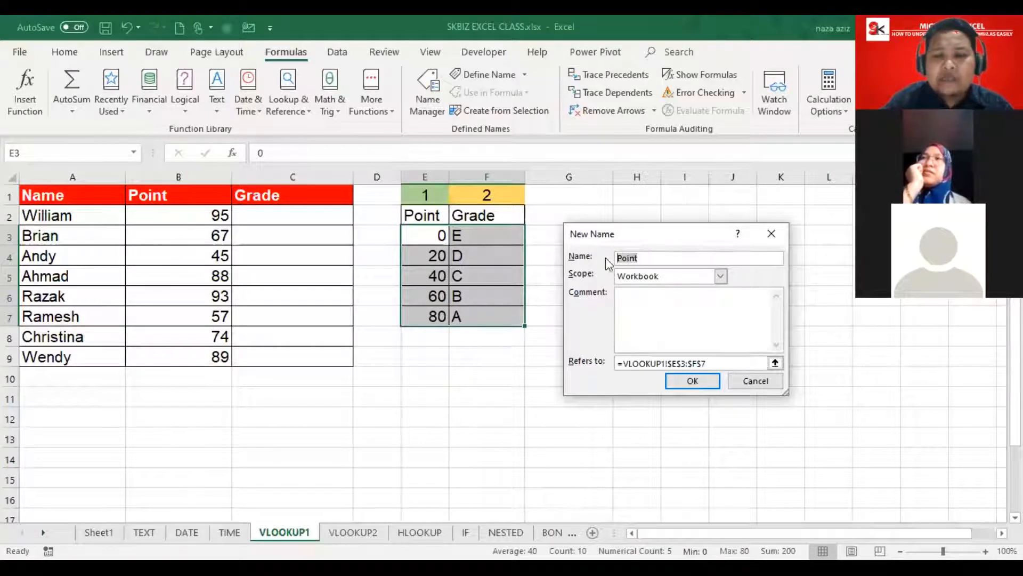
type("Grade")
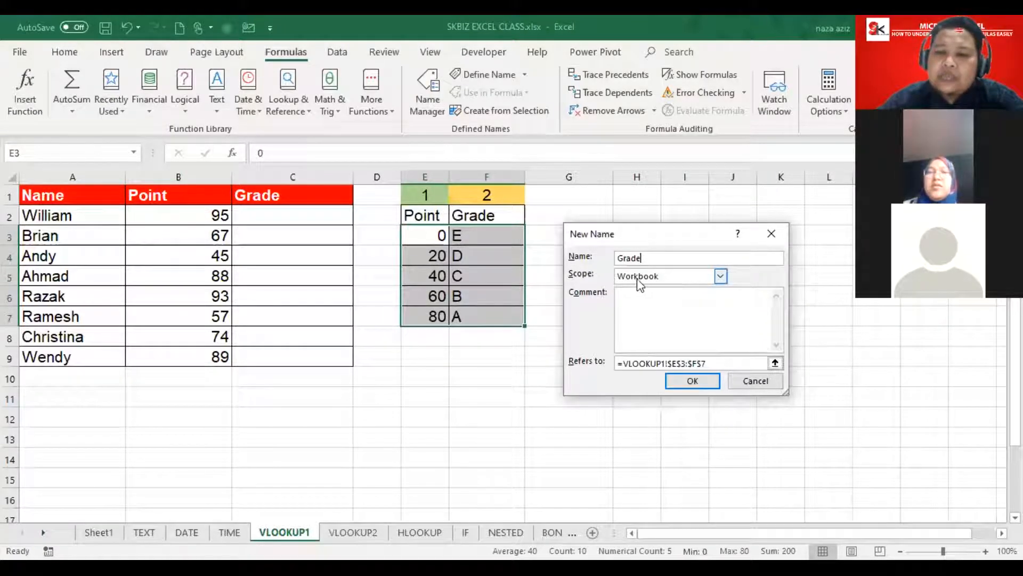
left_click(634, 309)
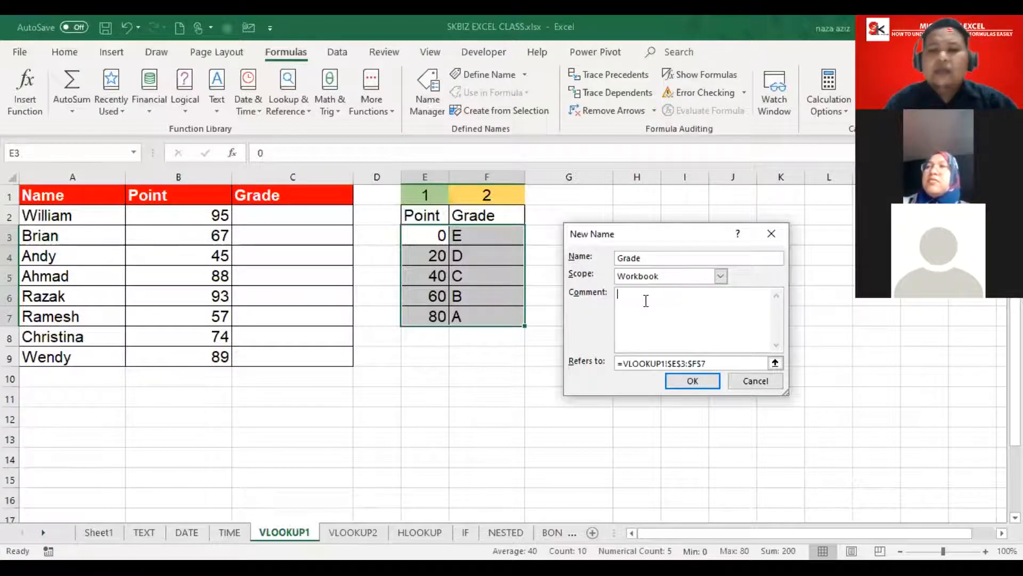
left_click(721, 366)
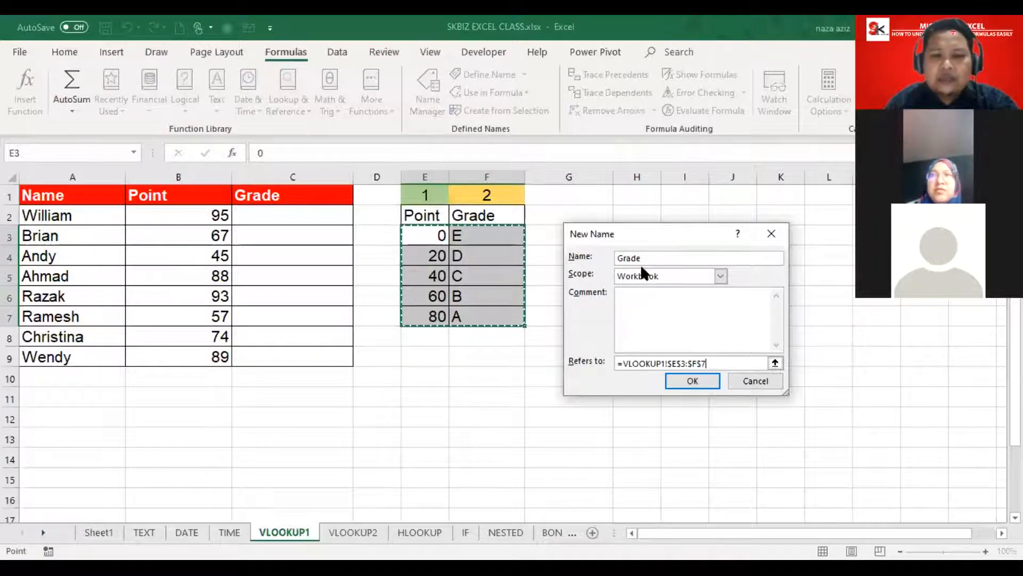
Step: Confirm the name Grade, then highlight E1:E7 and F1:F7 as table columns 1 and 2
left_click(688, 383)
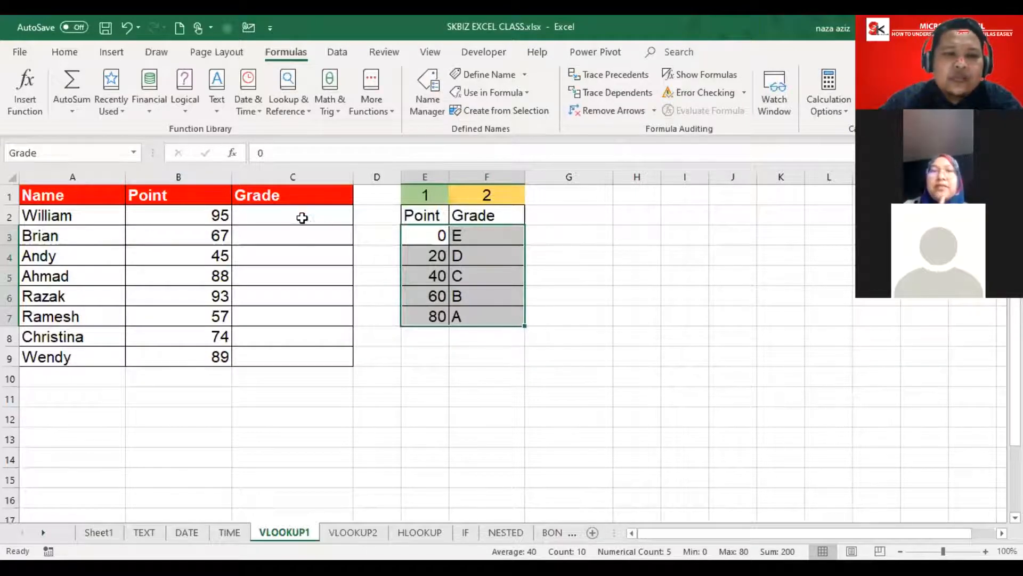
left_click(299, 217)
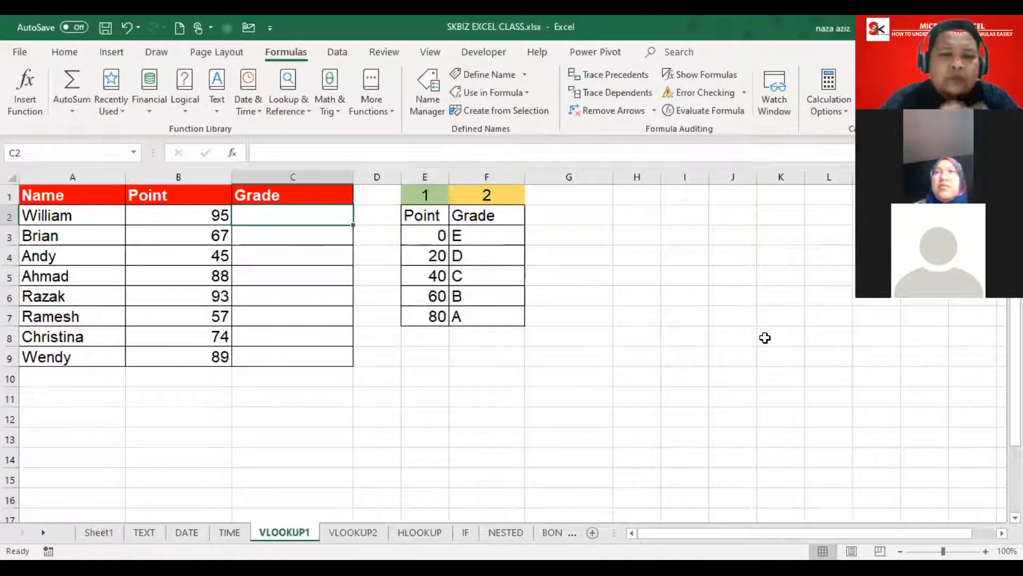
left_click_drag(432, 212, 434, 318)
left_click_drag(477, 194, 480, 315)
left_click_drag(429, 198, 434, 315)
left_click_drag(489, 195, 489, 315)
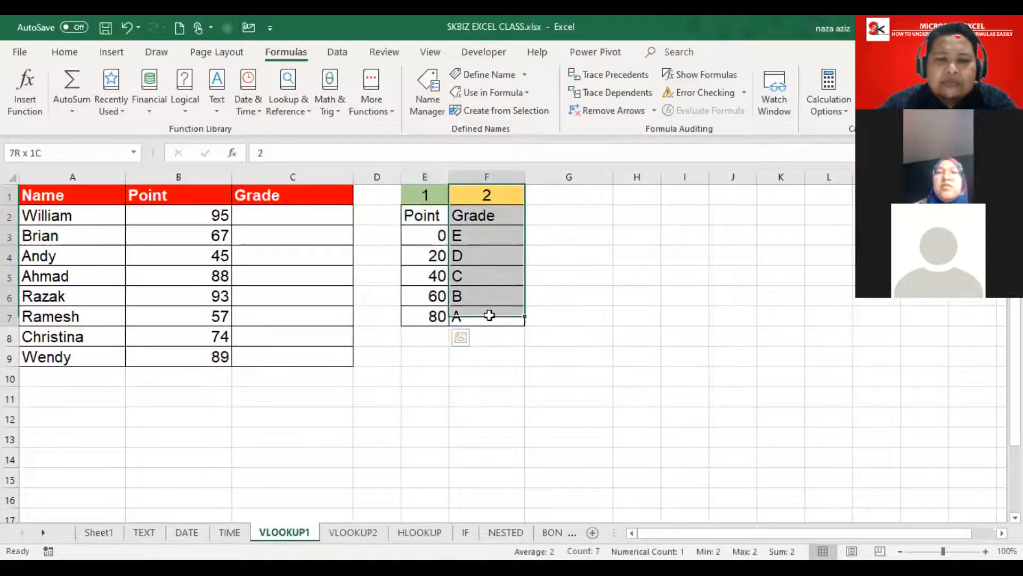
left_click_drag(439, 201, 434, 315)
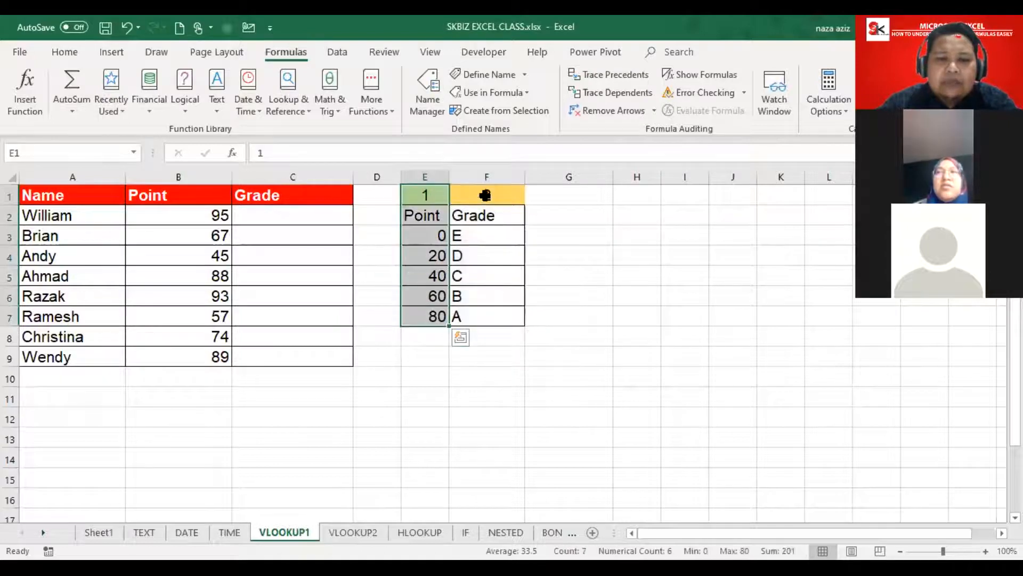
left_click_drag(485, 195, 485, 315)
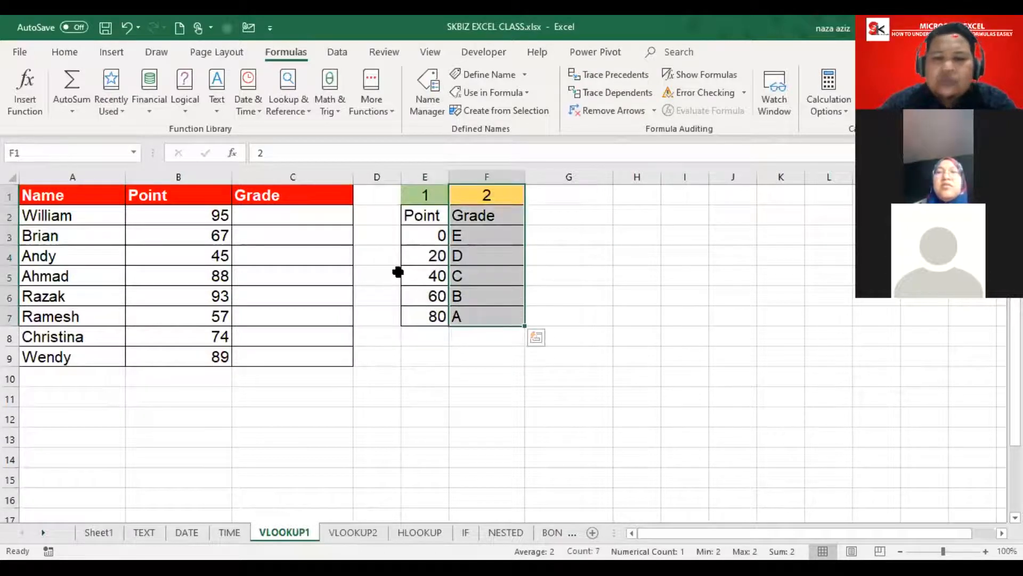
left_click(291, 216)
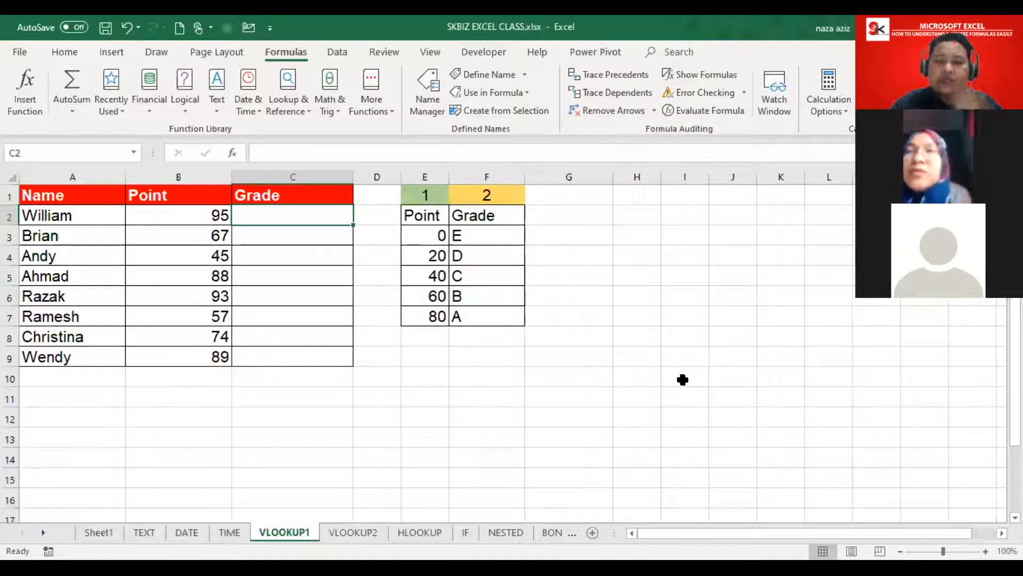
Step: Start a function in C2 with Insert Function and move the dialog aside
left_click(235, 153)
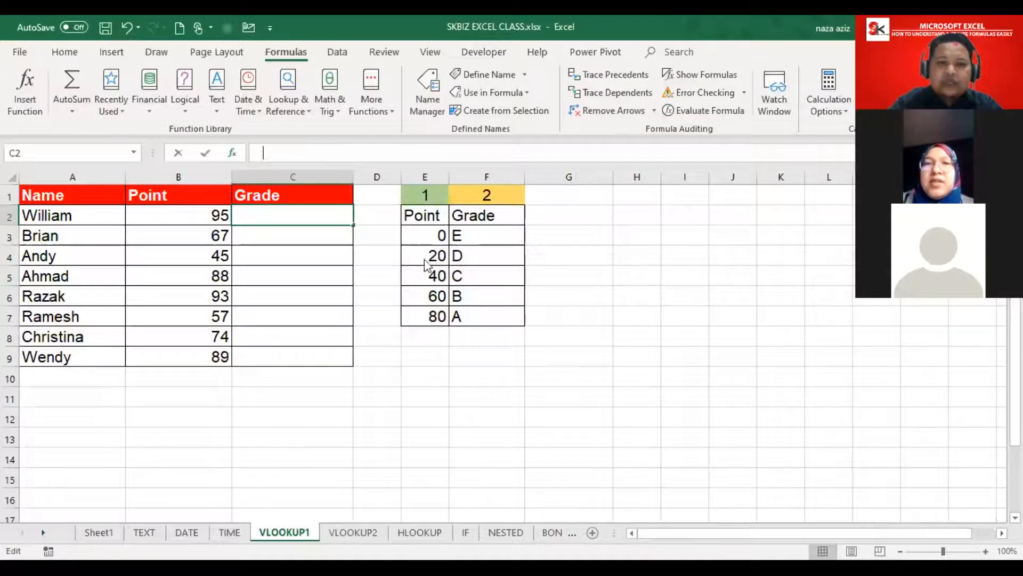
left_click_drag(674, 184, 550, 224)
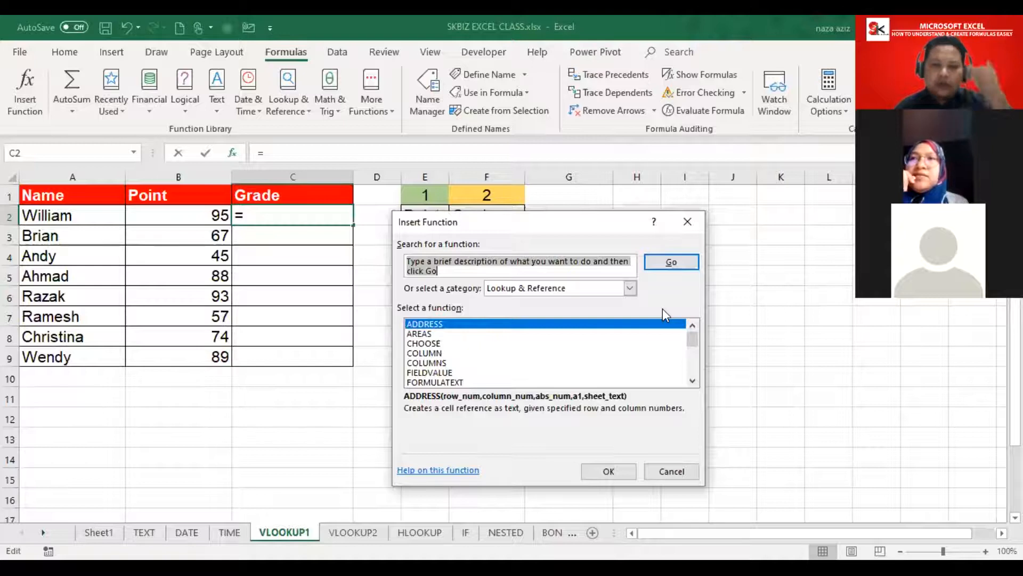
Step: Keep Lookup & Reference as the category and pick VLOOKUP from the function list
left_click(630, 288)
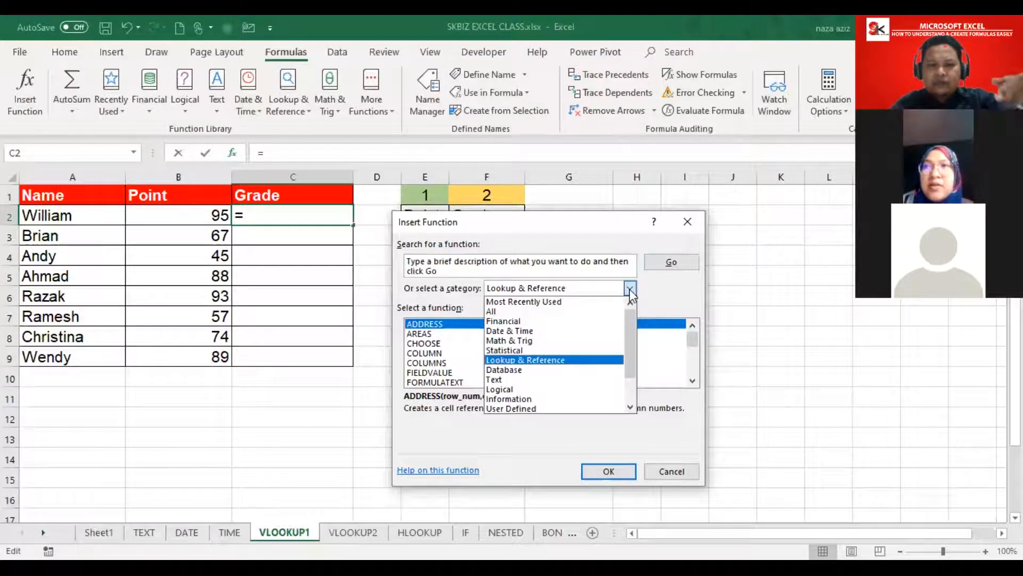
left_click_drag(628, 318, 636, 344)
left_click(591, 326)
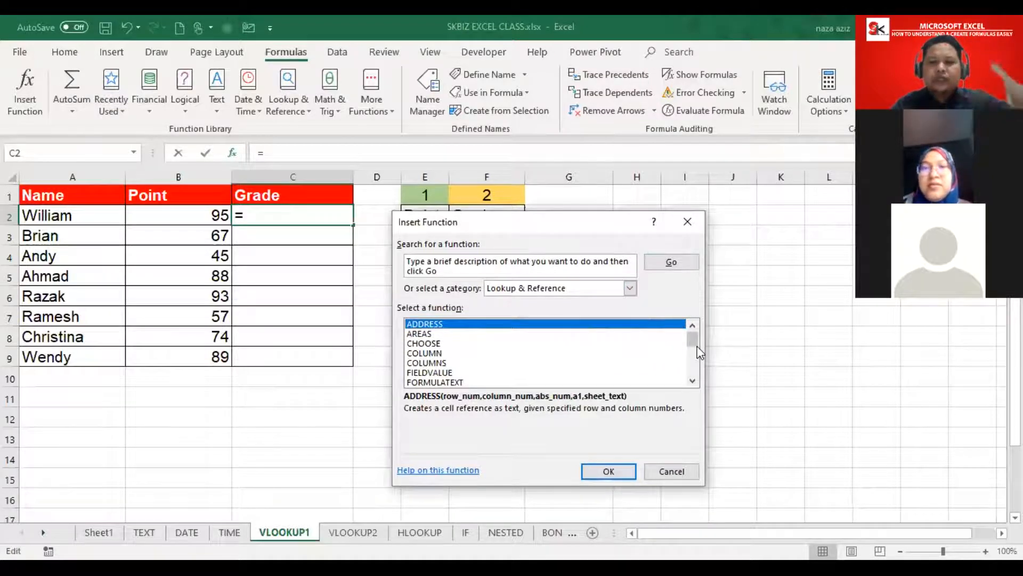
left_click(432, 344)
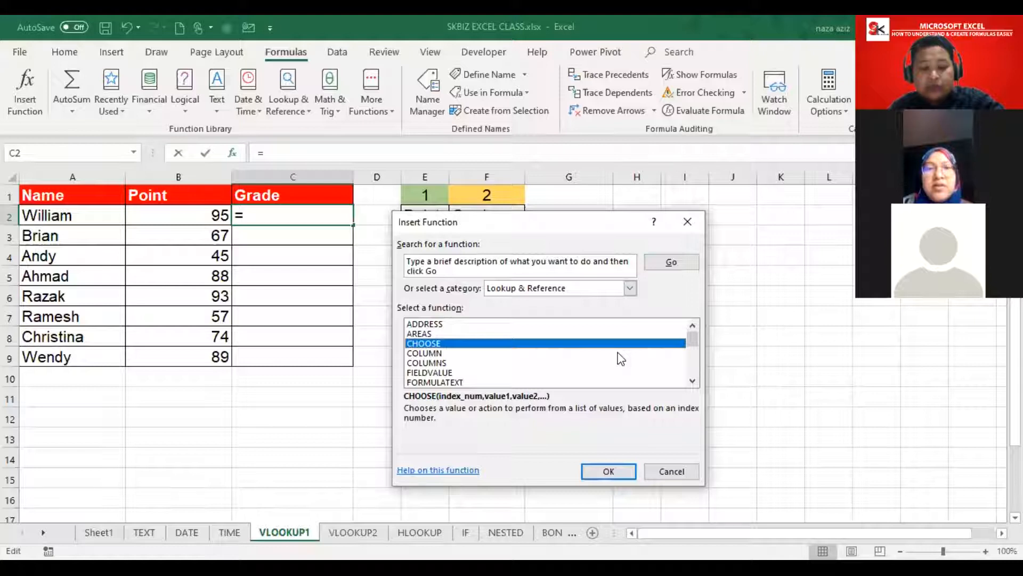
key("v")
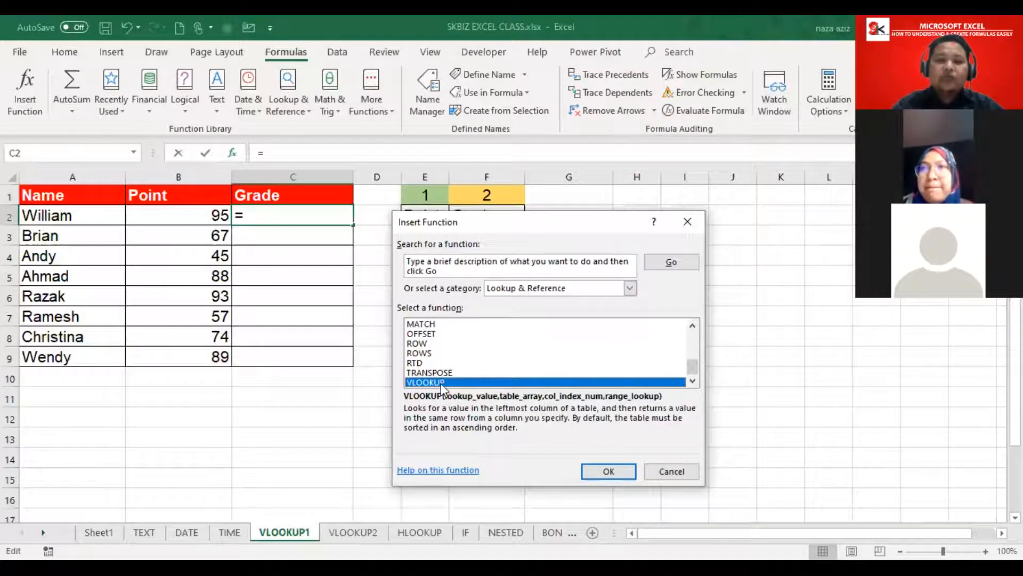
left_click_drag(533, 231, 598, 199)
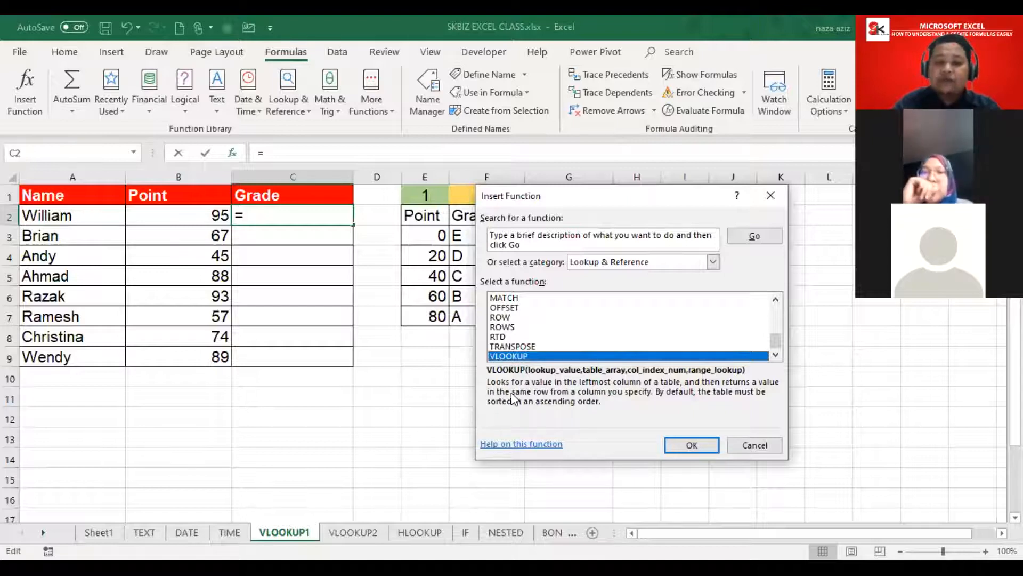
left_click_drag(567, 194, 630, 209)
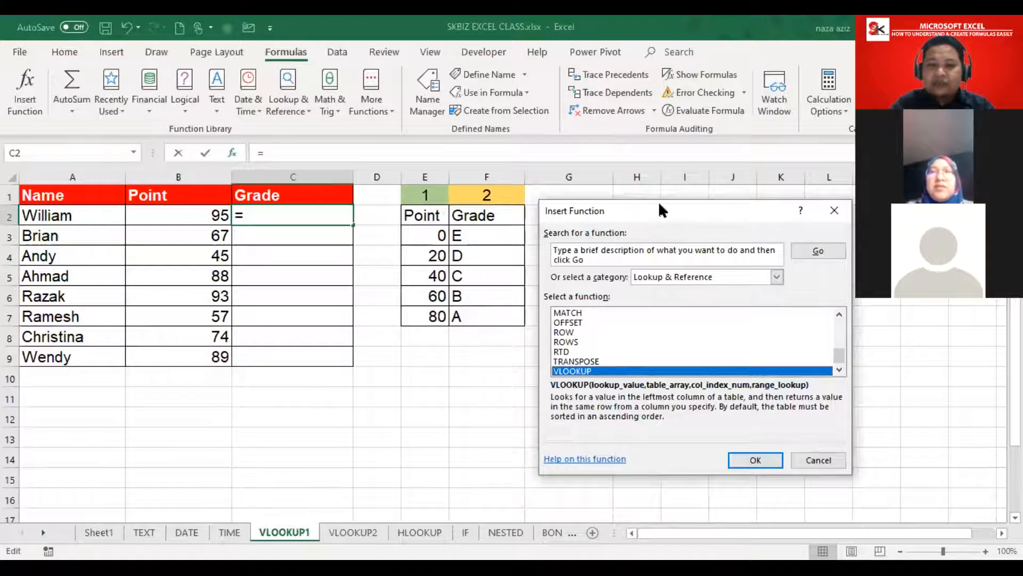
Step: Reposition the Insert Function dialog repeatedly to keep the E1:F7 grade table visible
left_click_drag(661, 209, 495, 181)
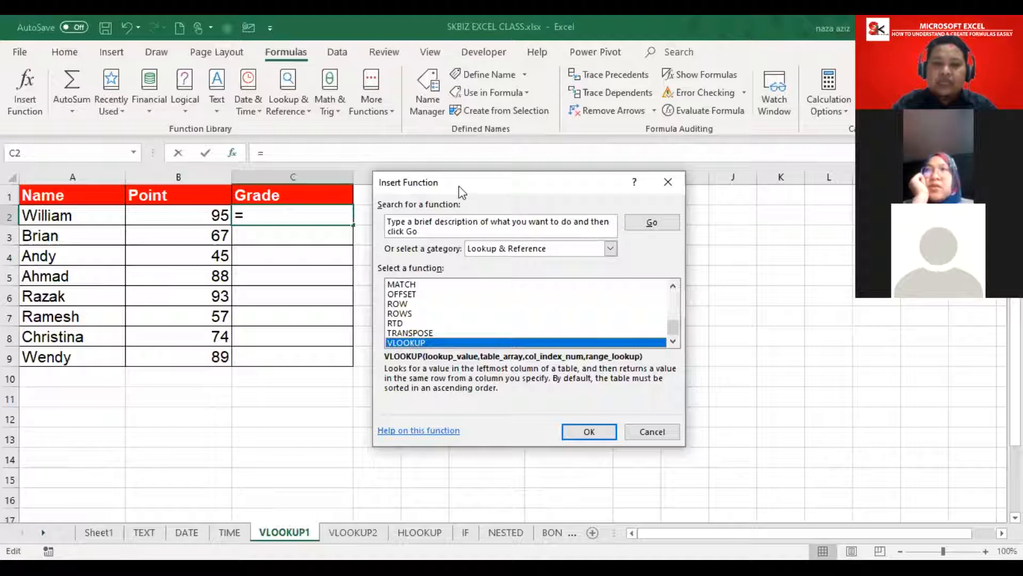
left_click_drag(463, 186, 672, 214)
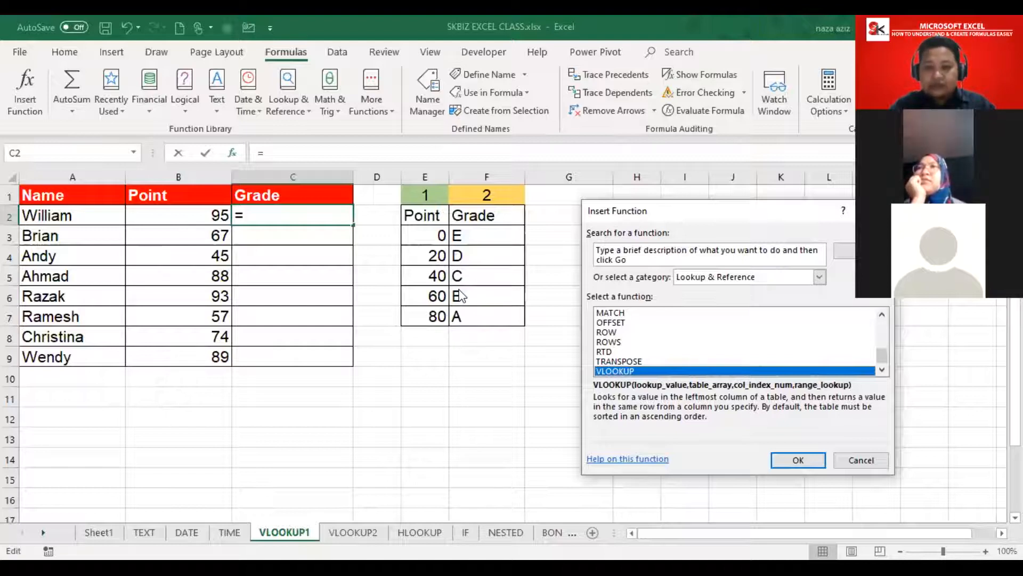
left_click_drag(785, 209, 594, 159)
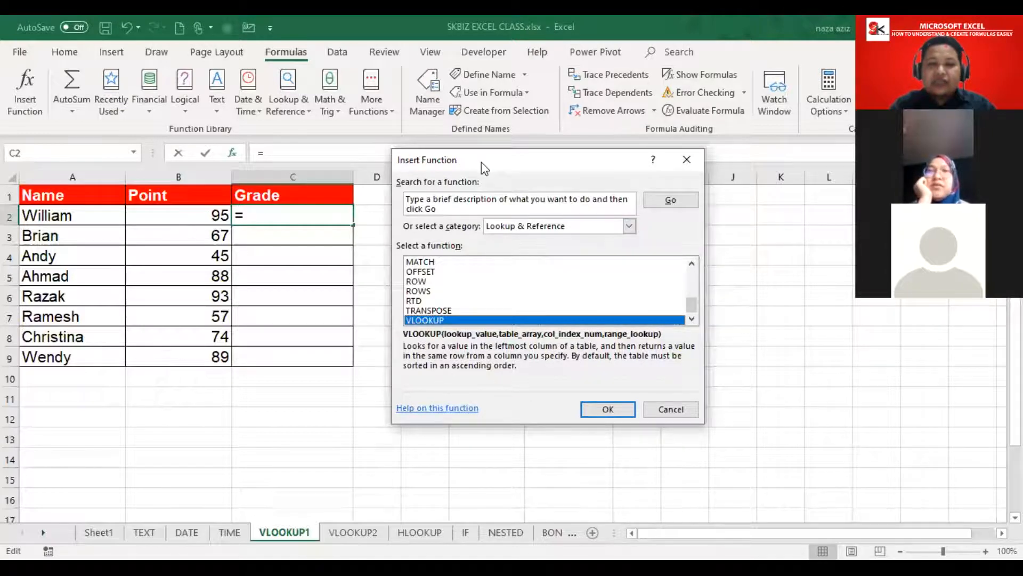
left_click_drag(481, 162, 646, 273)
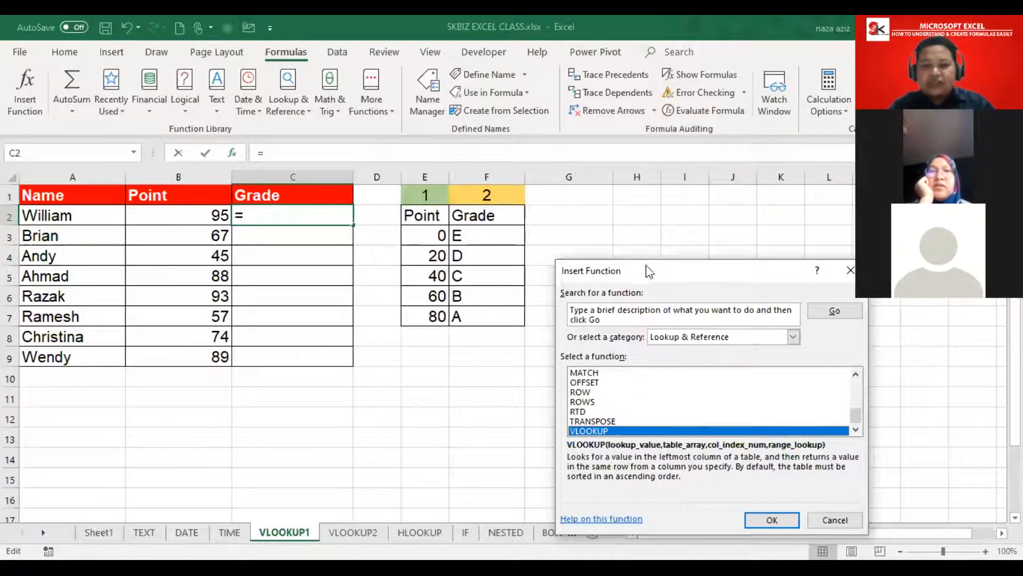
left_click_drag(646, 264, 648, 219)
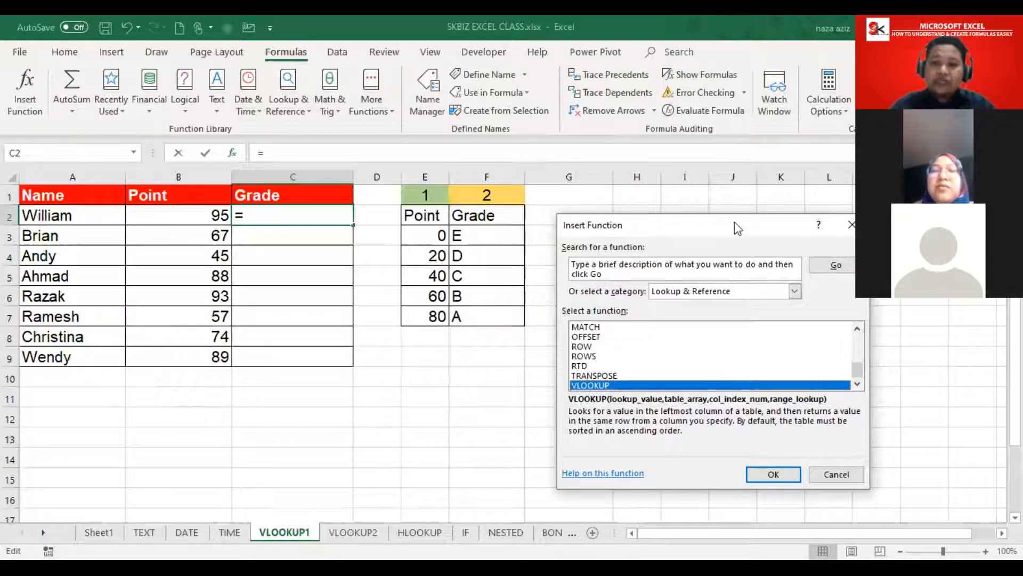
left_click_drag(734, 222, 629, 150)
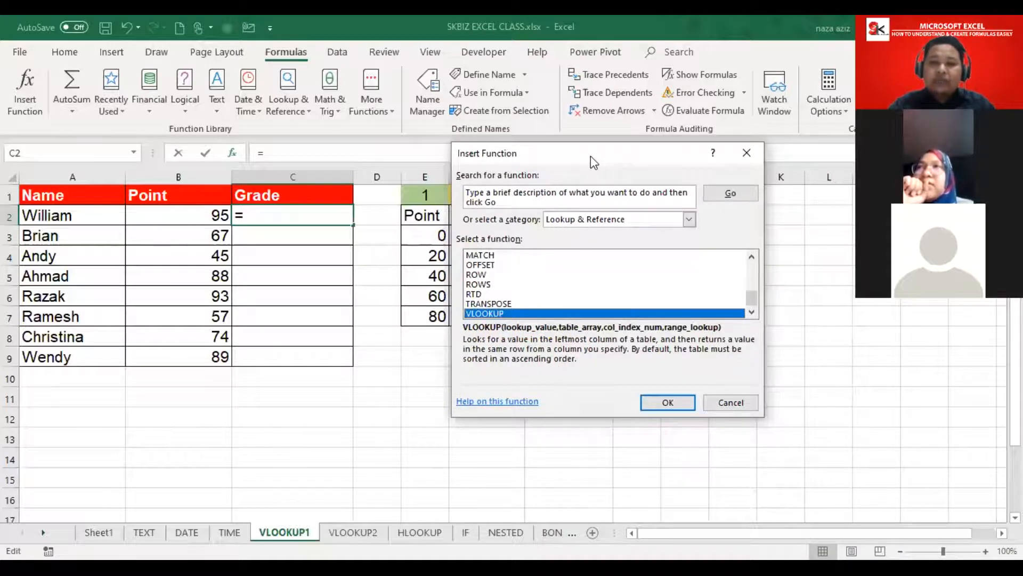
left_click_drag(590, 156, 692, 249)
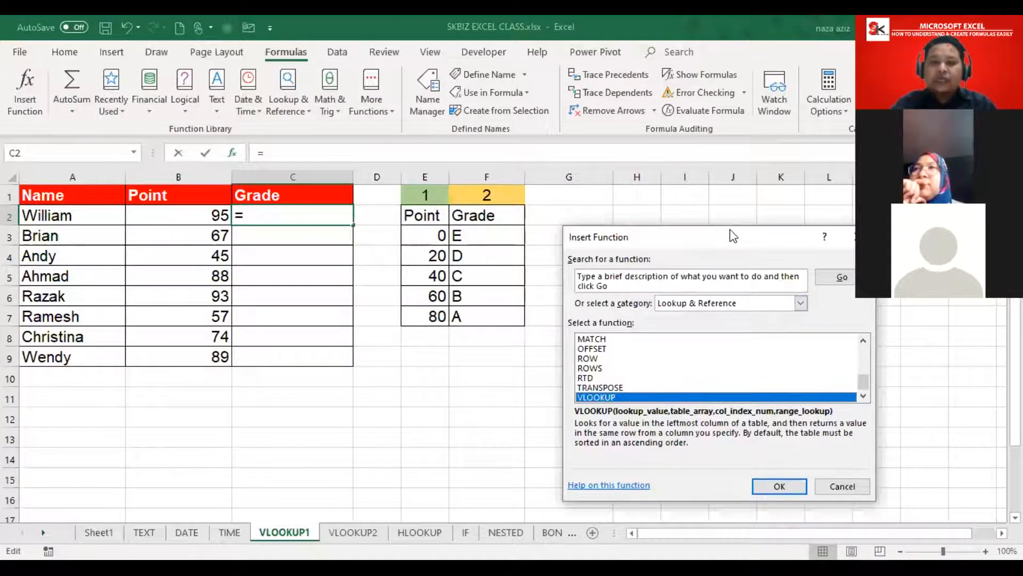
left_click_drag(733, 236, 717, 169)
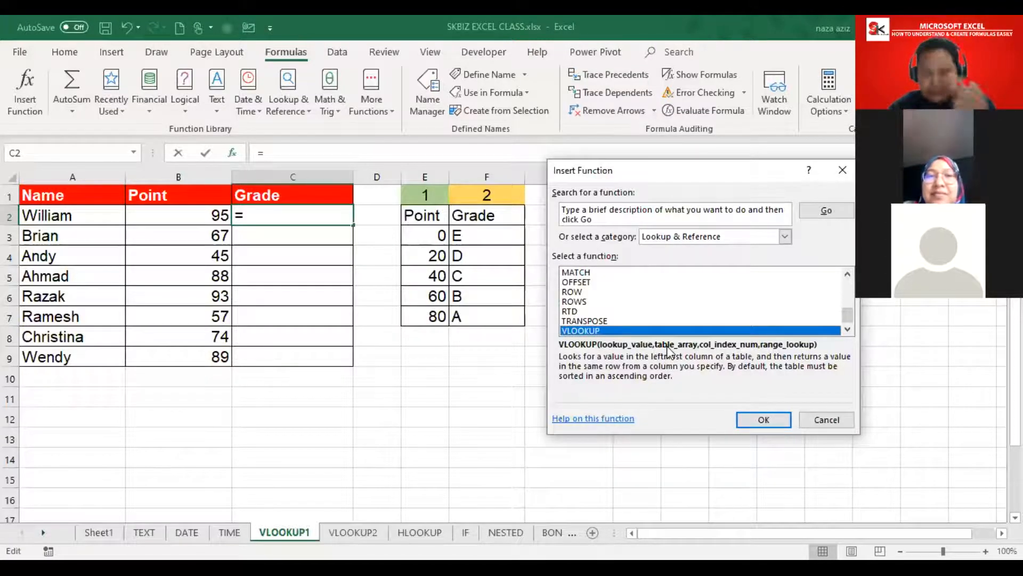
left_click_drag(689, 175, 624, 166)
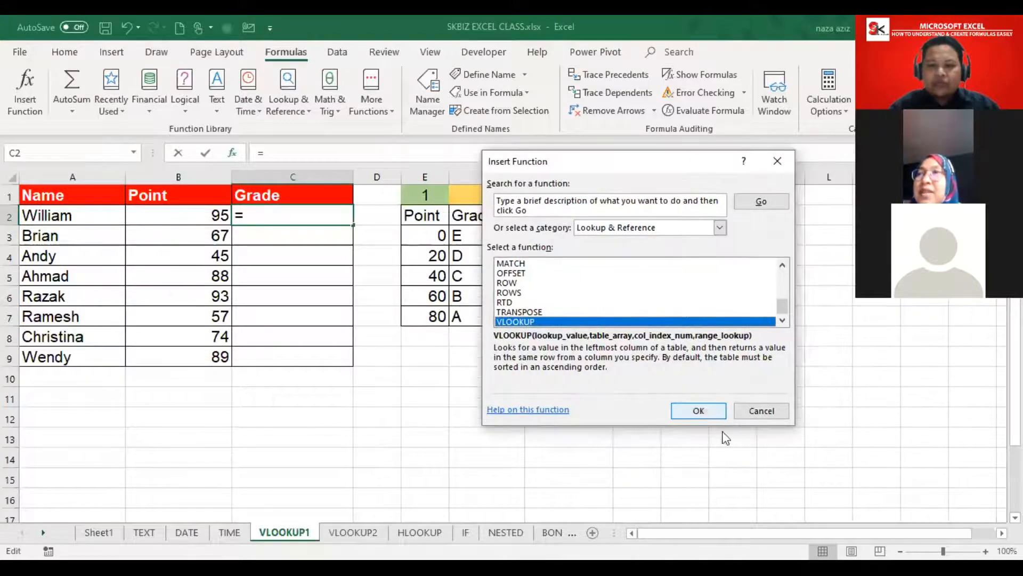
Step: Accept VLOOKUP and move its Function Arguments dialog below the data tables
left_click(701, 411)
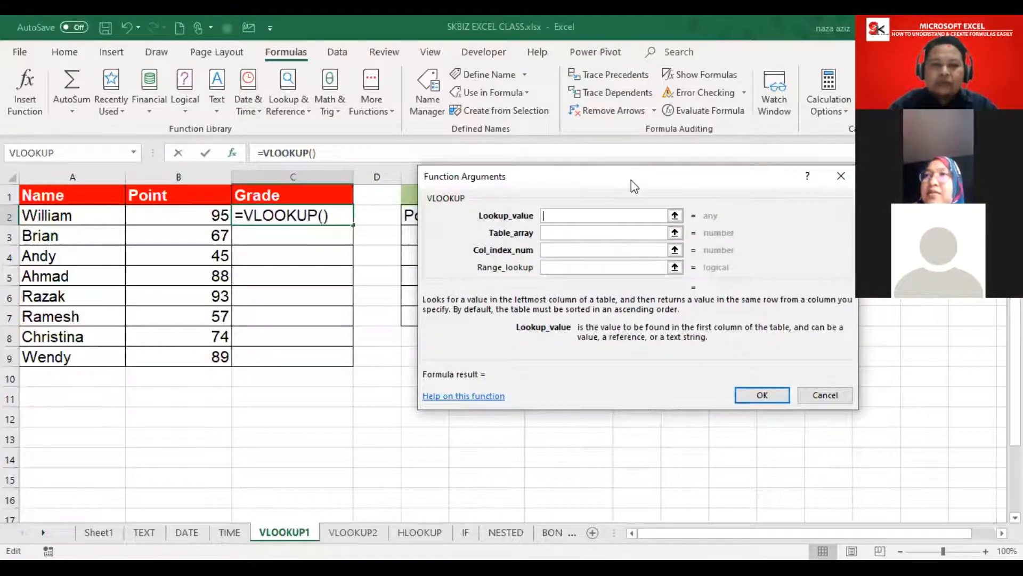
left_click_drag(533, 176, 434, 251)
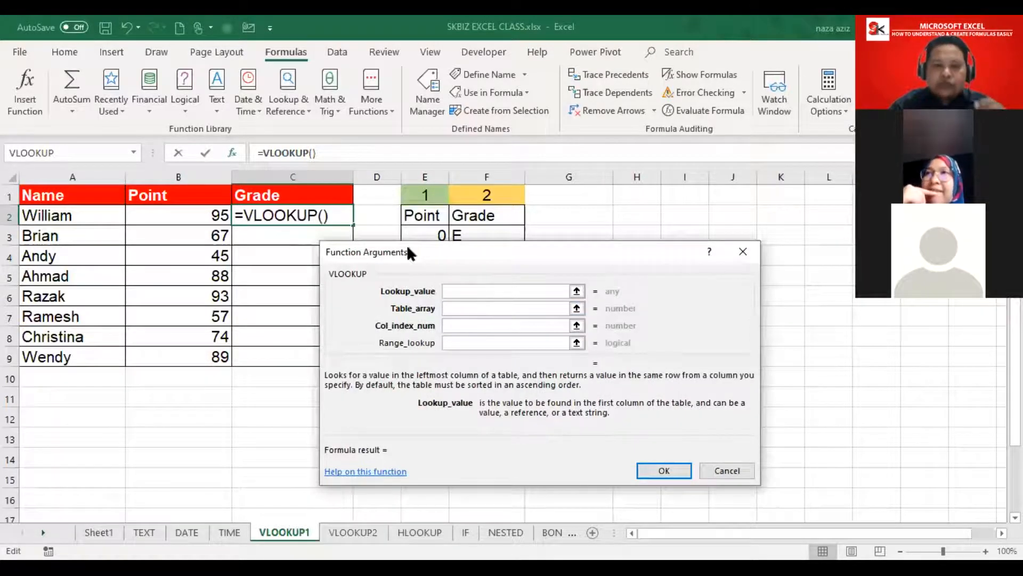
left_click_drag(410, 248, 626, 212)
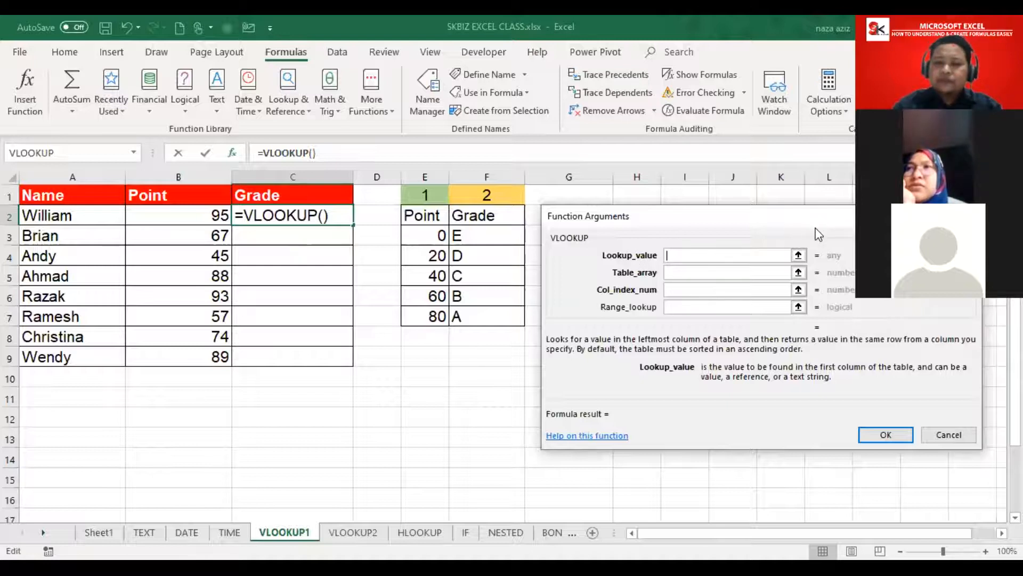
left_click_drag(815, 229, 654, 357)
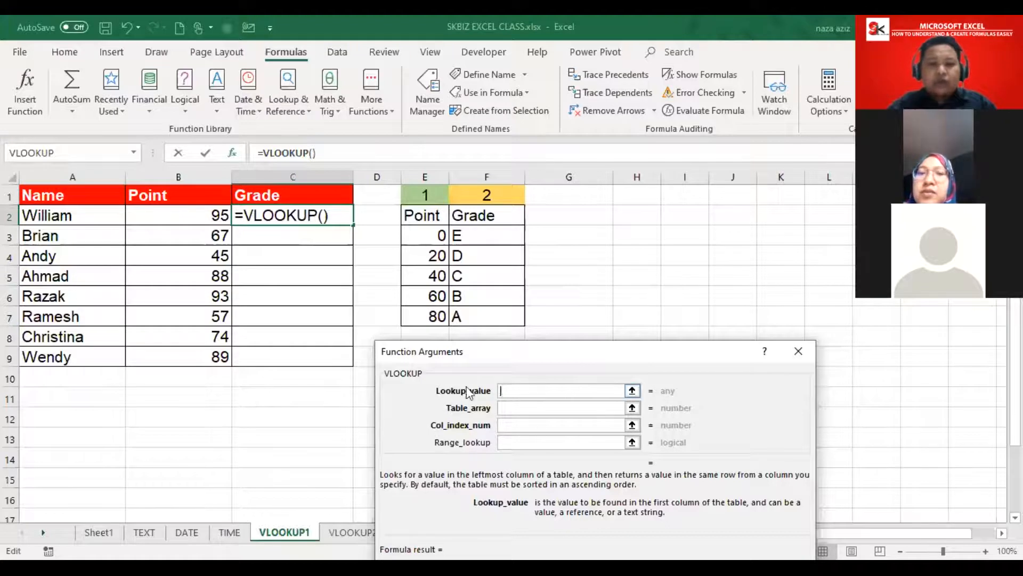
Step: Set Lookup_value to B2 (95) and enter grade as the Table_array
left_click(172, 216)
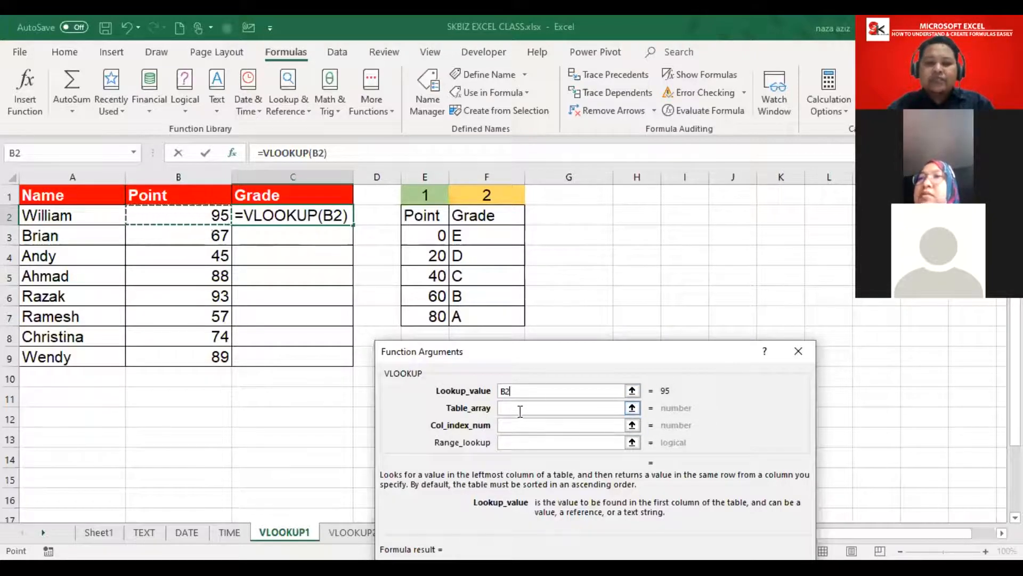
left_click(570, 408)
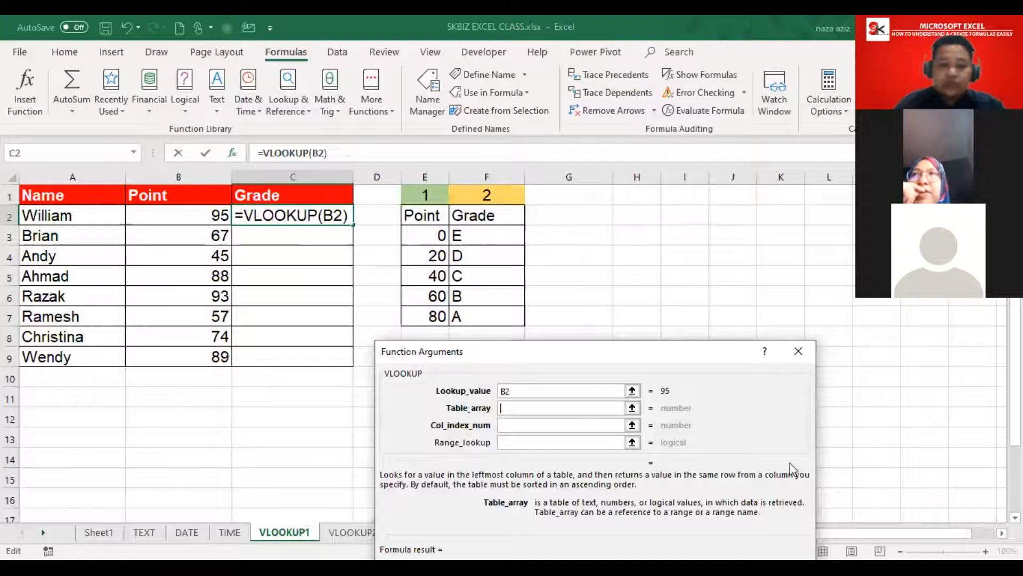
type("grade")
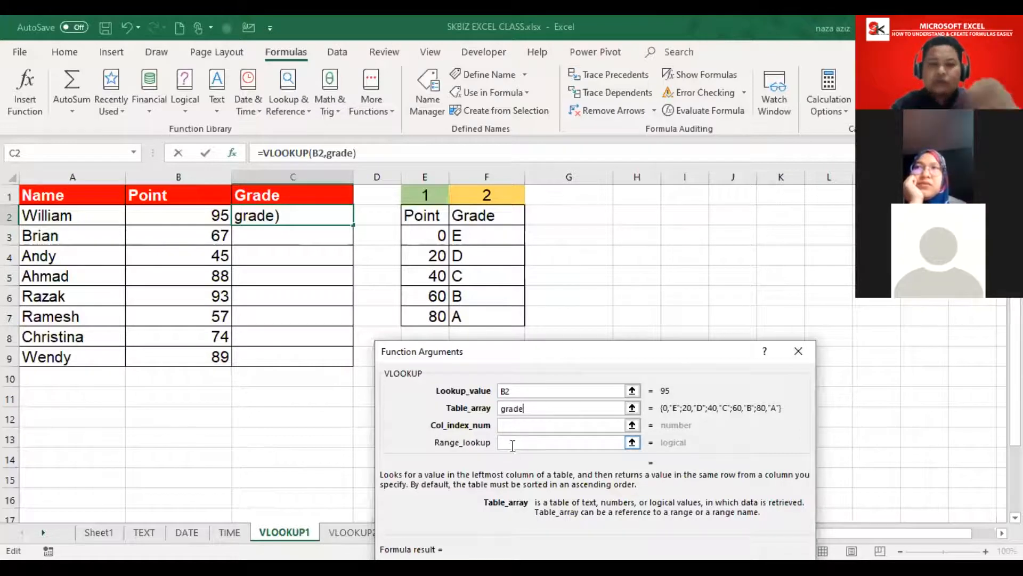
Step: Move on to the Col_index_num argument now that Table_array reads grade
left_click(522, 424)
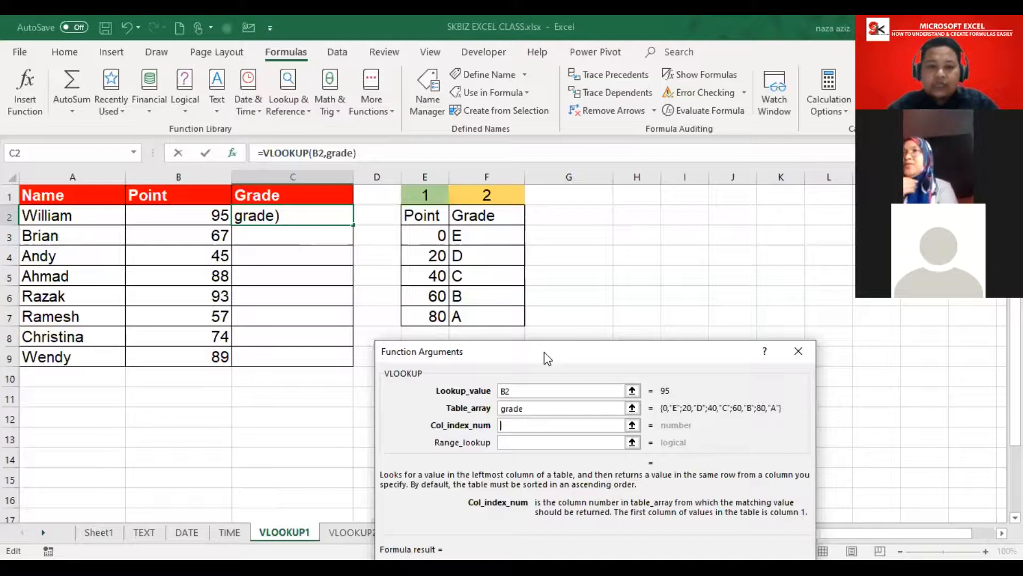
Step: Set Col_index_num to 2, read the Range_lookup help, then cancel the VLOOKUP without entering it
type("2")
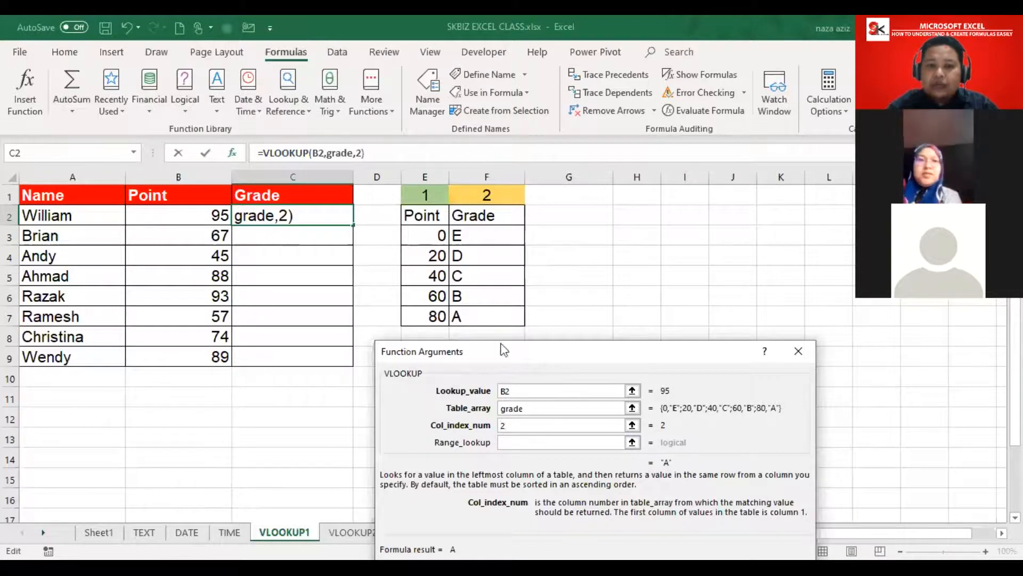
left_click(549, 440)
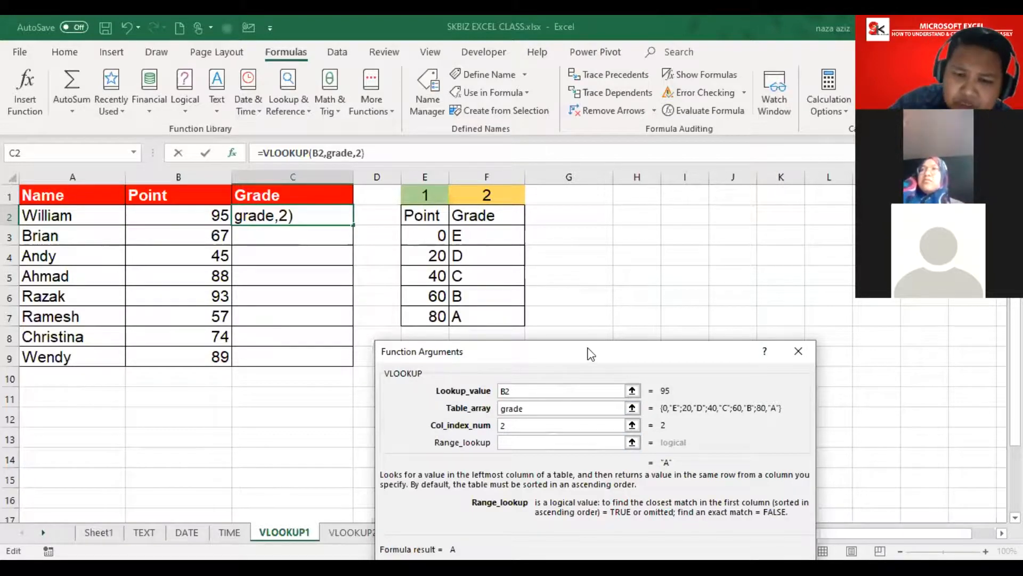
left_click_drag(591, 354, 590, 282)
left_click(661, 500)
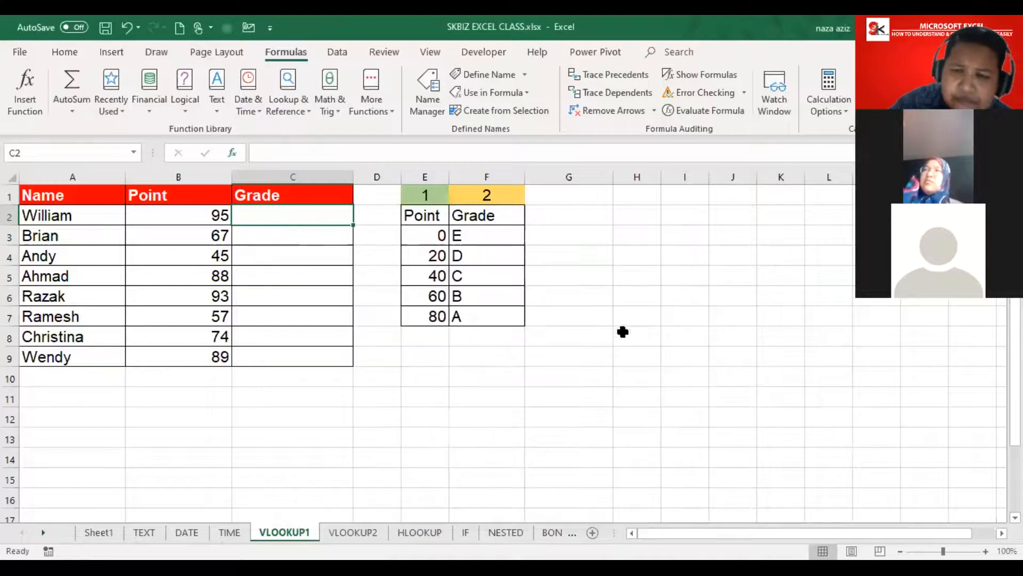
Step: Label H2 'Exact match' with 0 in I2, autofitting column H to the label
left_click(689, 340)
left_click(634, 215)
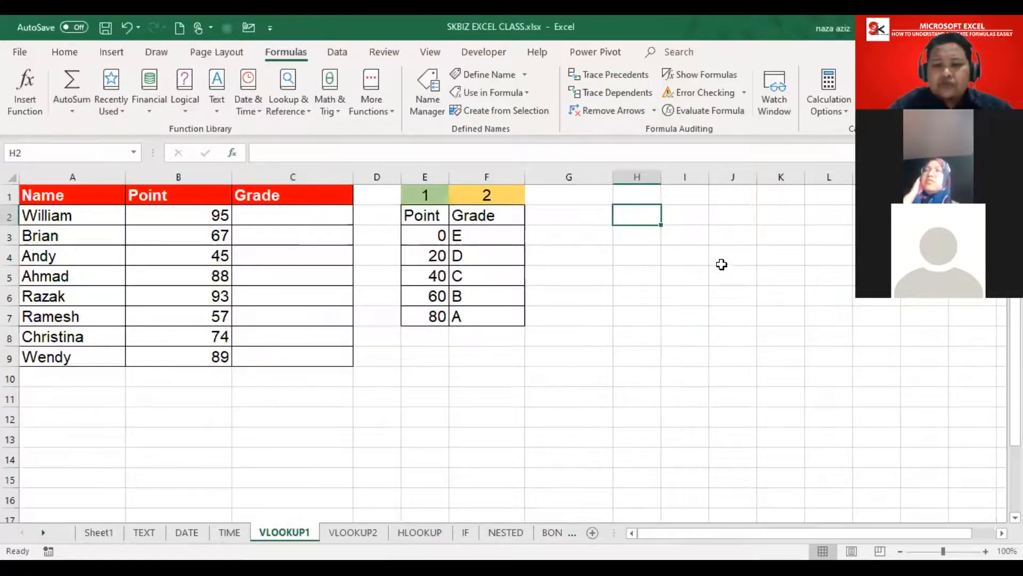
type("E")
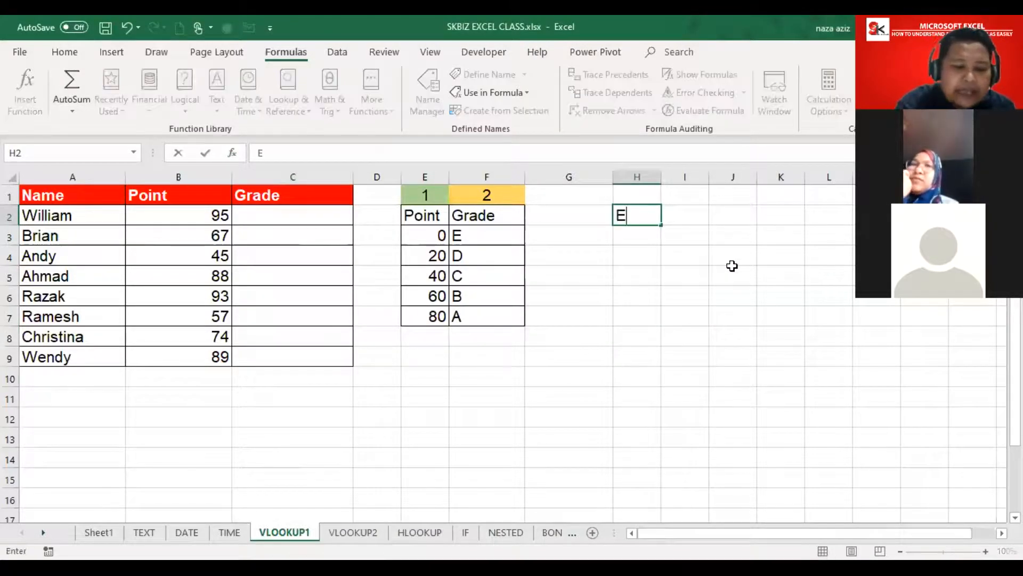
type("xact m")
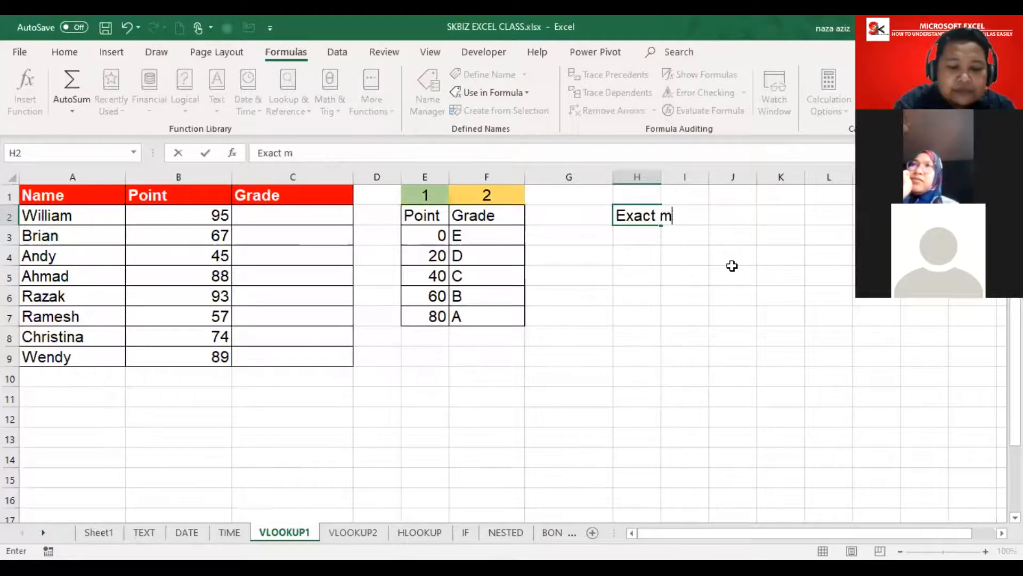
type("atch")
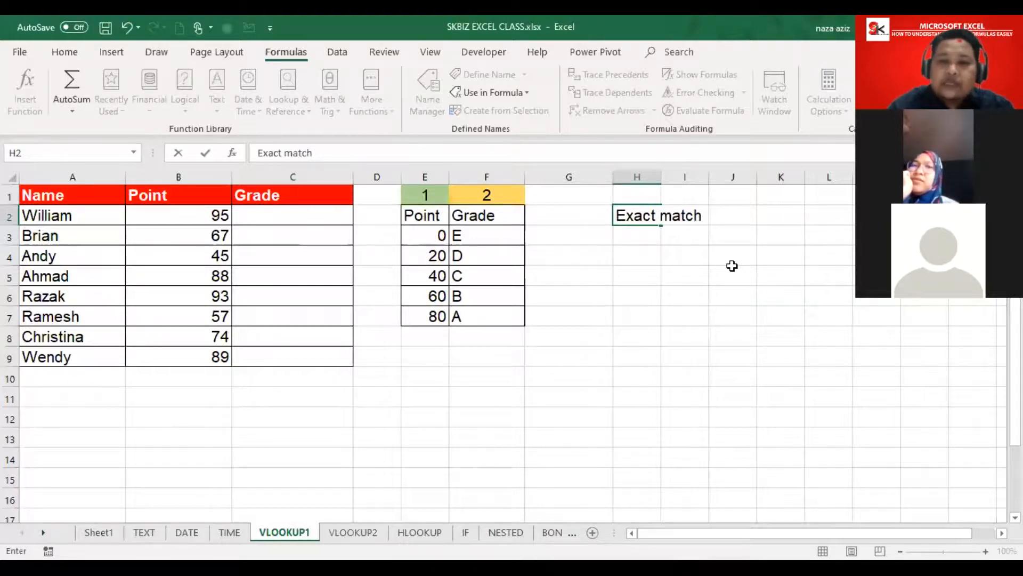
key("Tab")
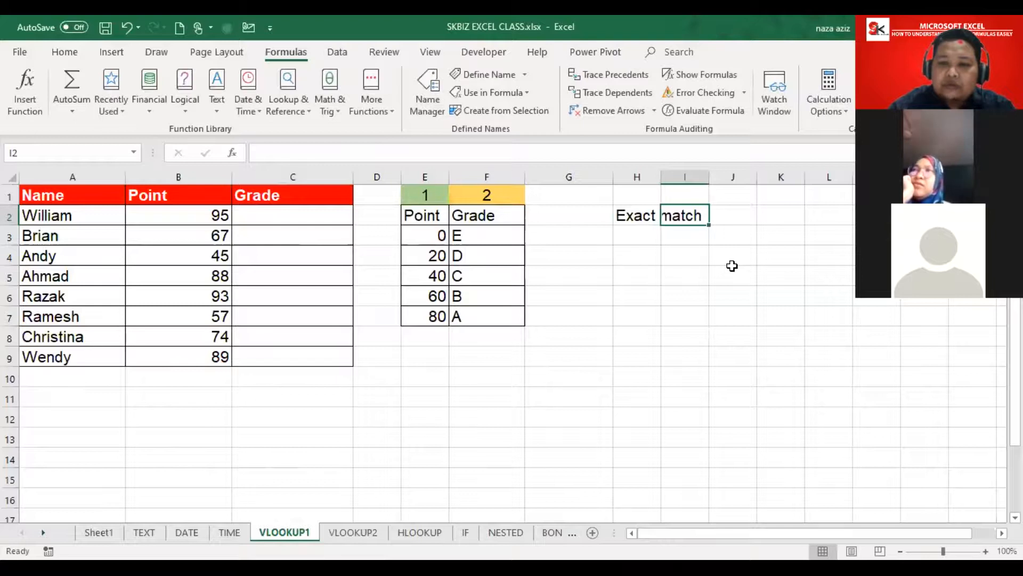
double_click(661, 178)
type("0")
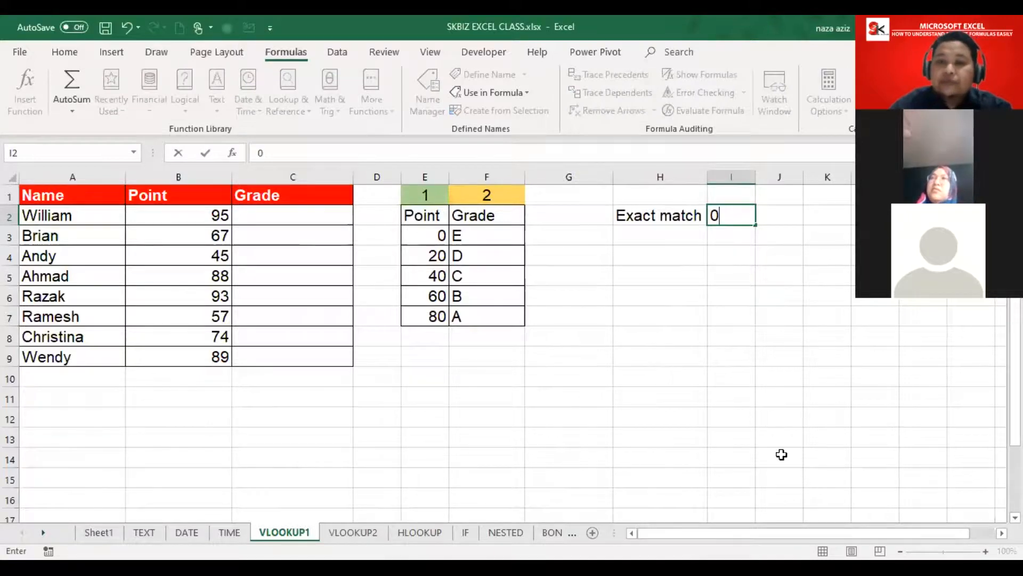
left_click(659, 258)
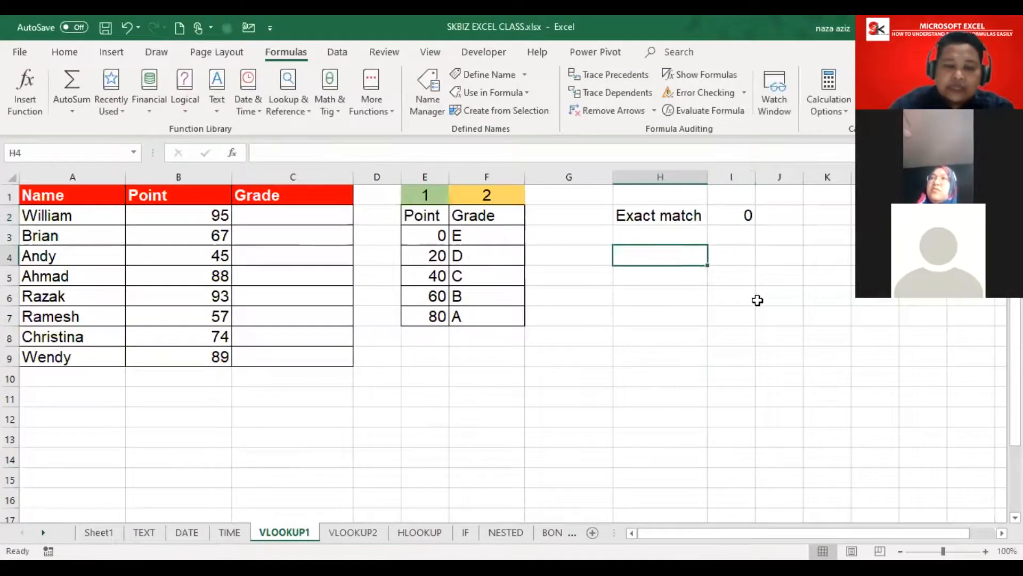
Step: Label H4 'Approximate match' with 1 in I4, widening column H to fit
type("A")
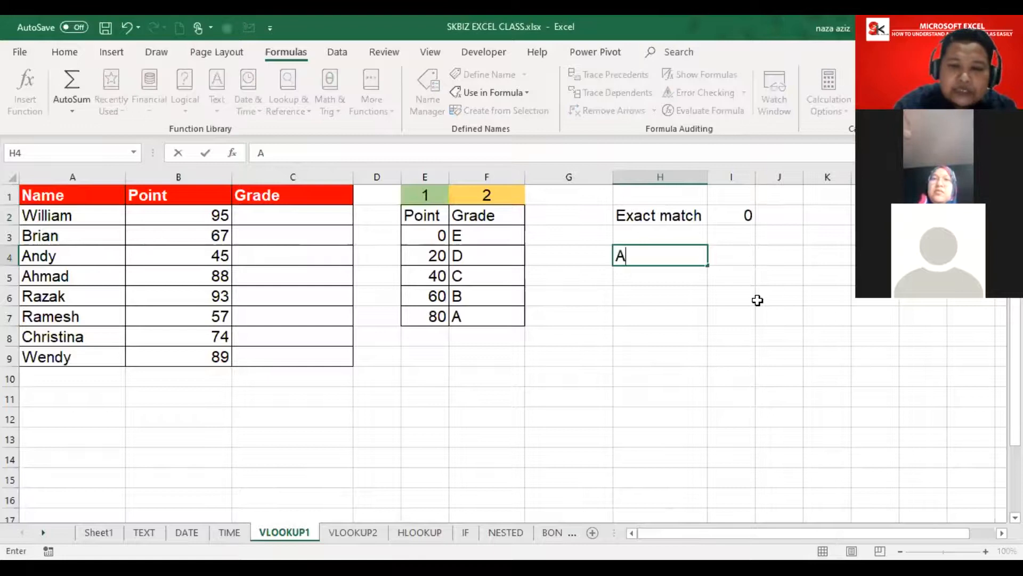
type("ppro")
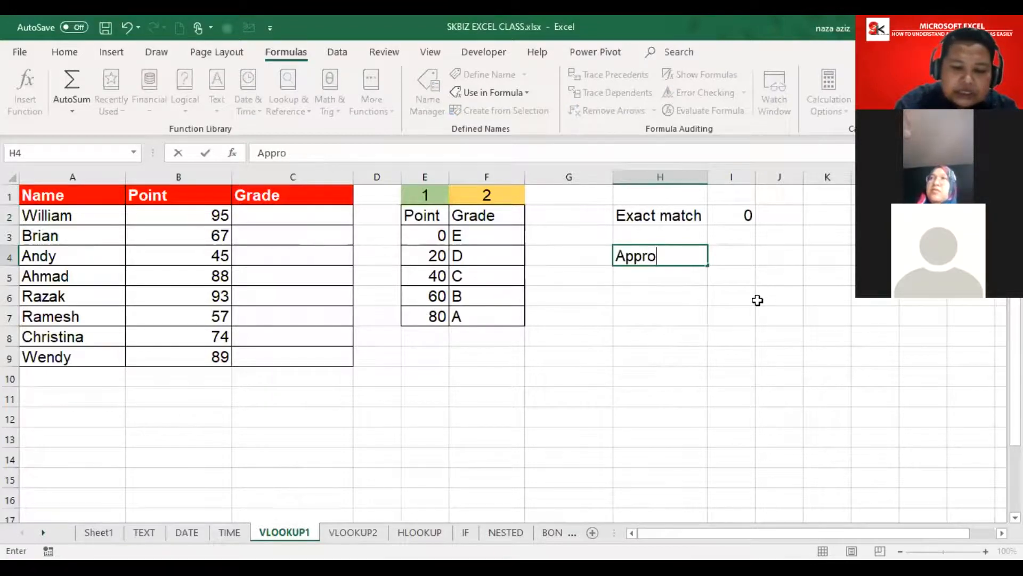
type("ximate")
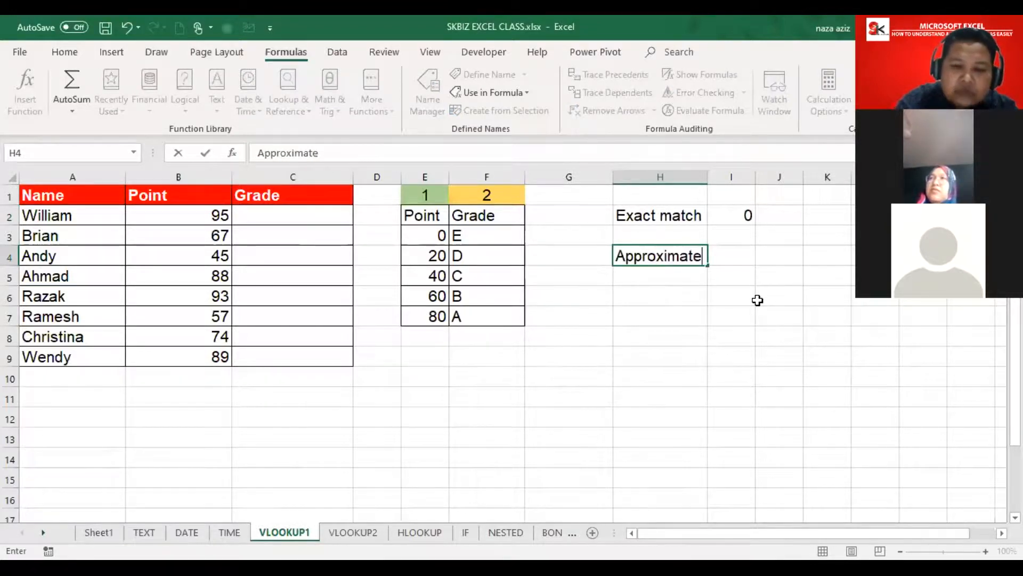
type(" matc")
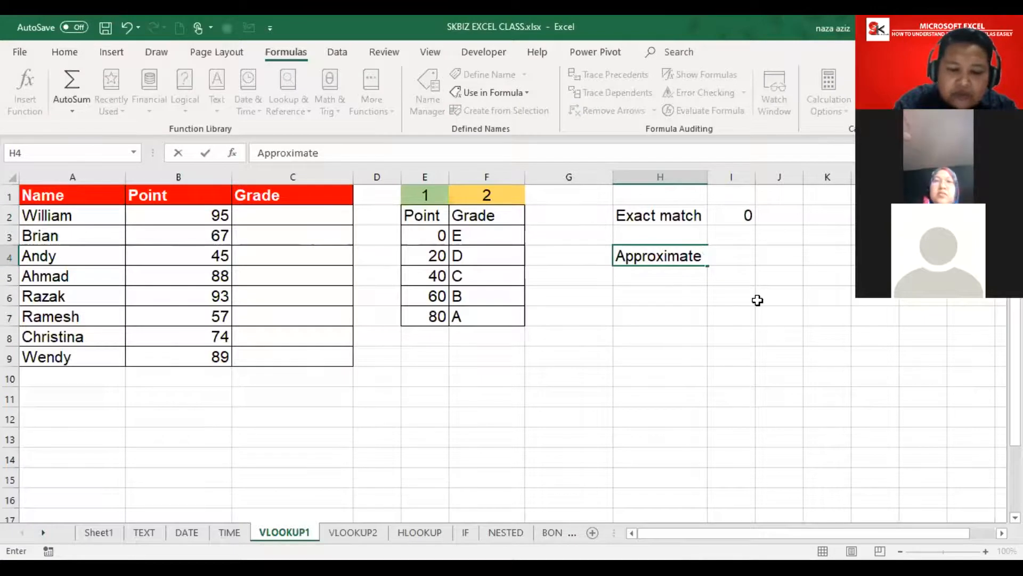
type("h")
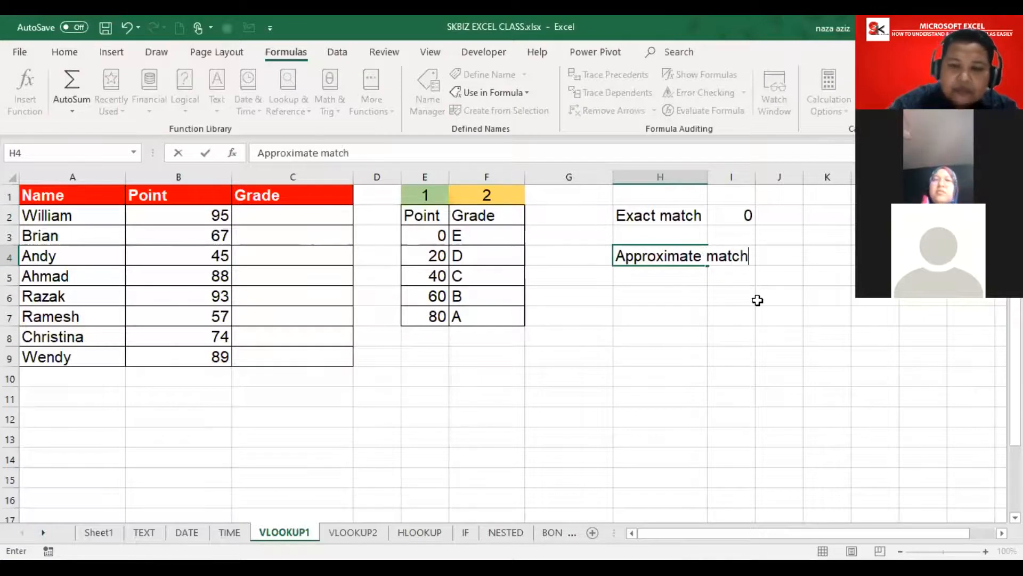
key("Tab")
left_click(755, 318)
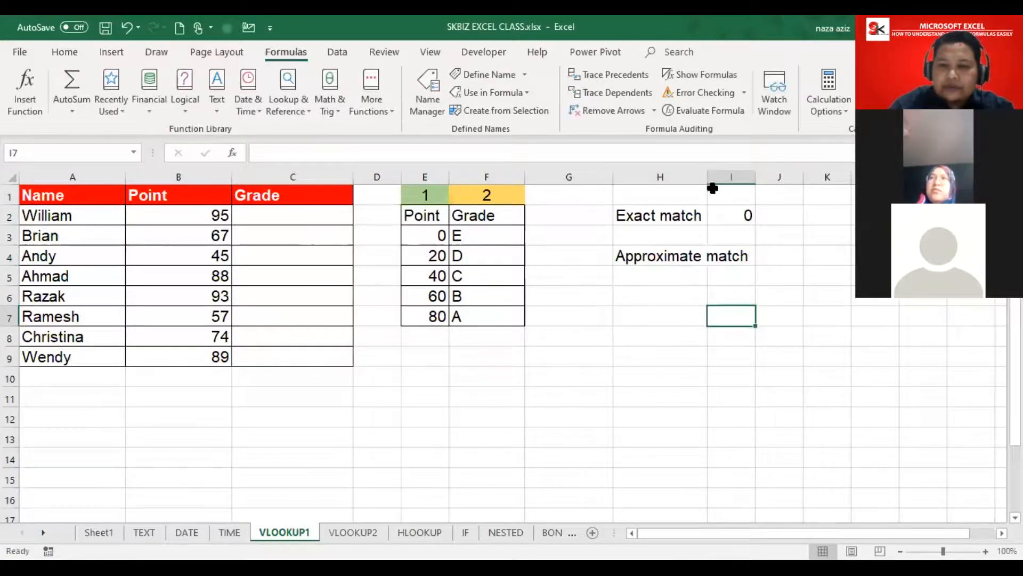
double_click(707, 177)
left_click(766, 252)
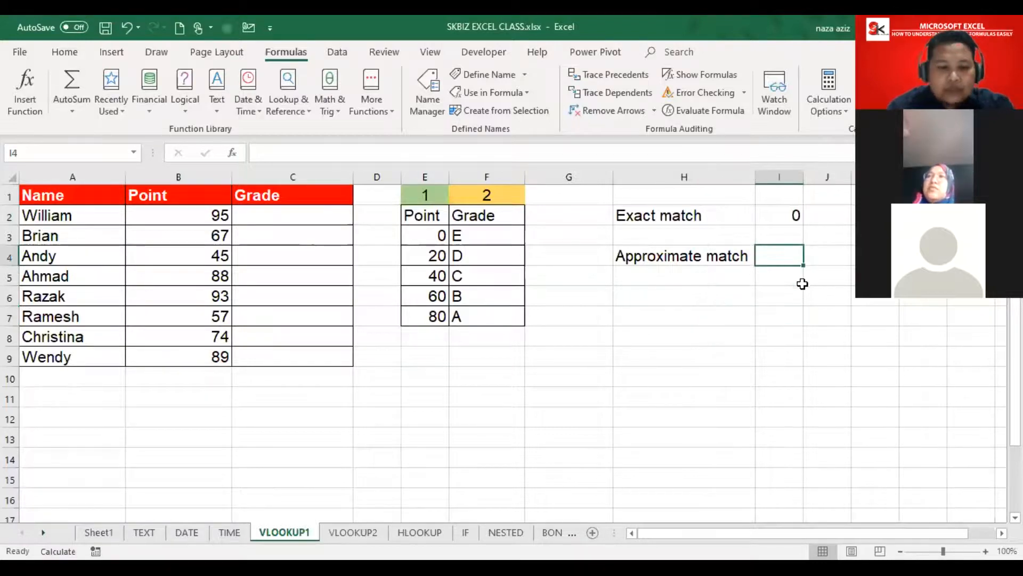
type("1")
left_click(782, 337)
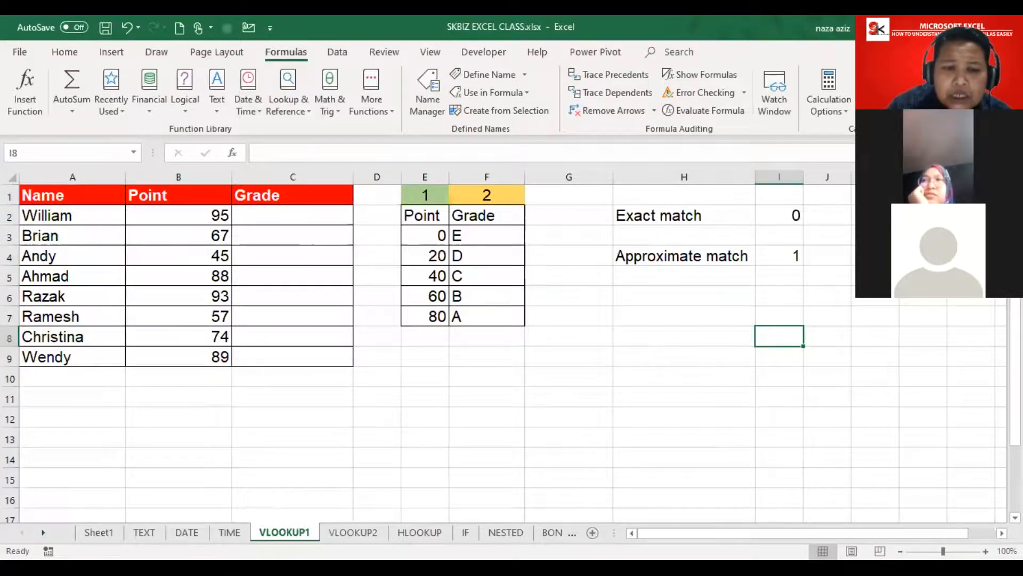
left_click(267, 219)
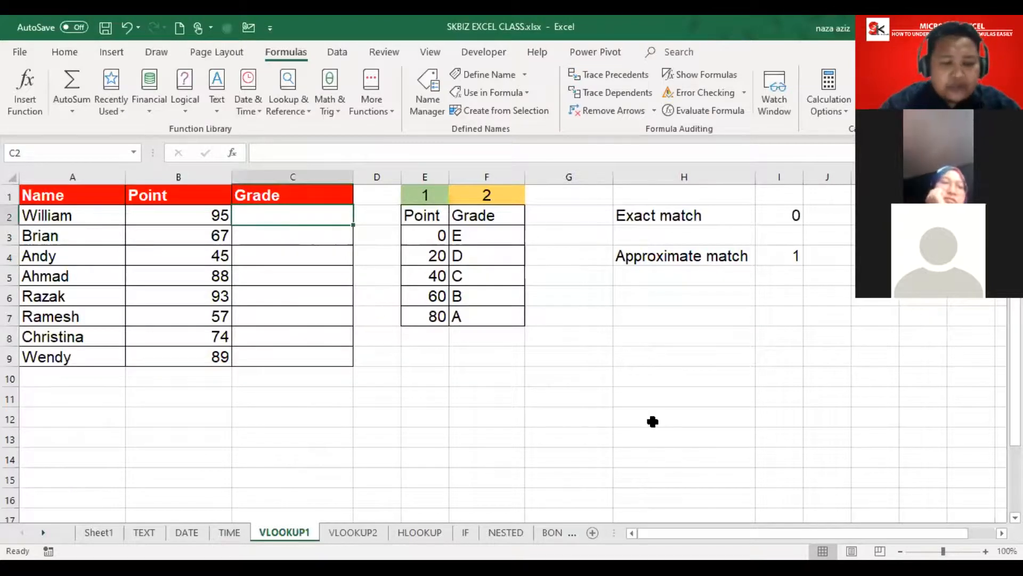
Step: Start a VLOOKUP in C2 through Insert Function's Lookup & Reference category
type("=")
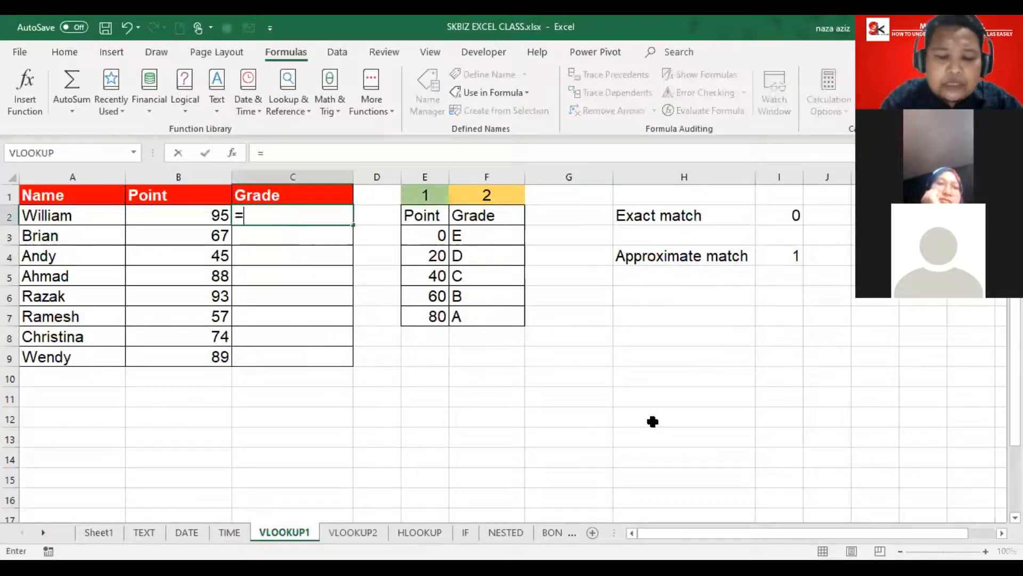
type("v")
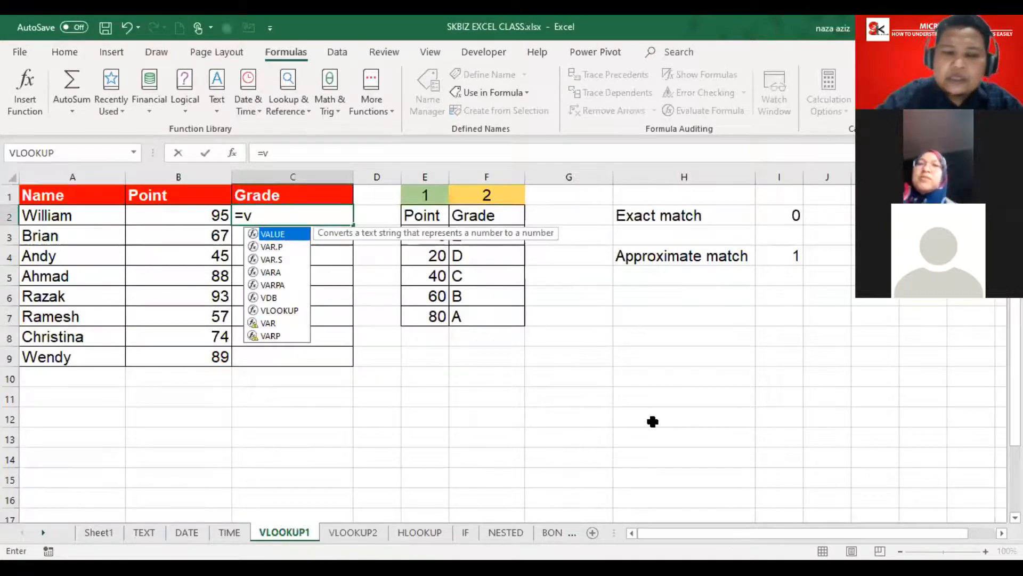
key("BackSpace")
key("BackSpace")
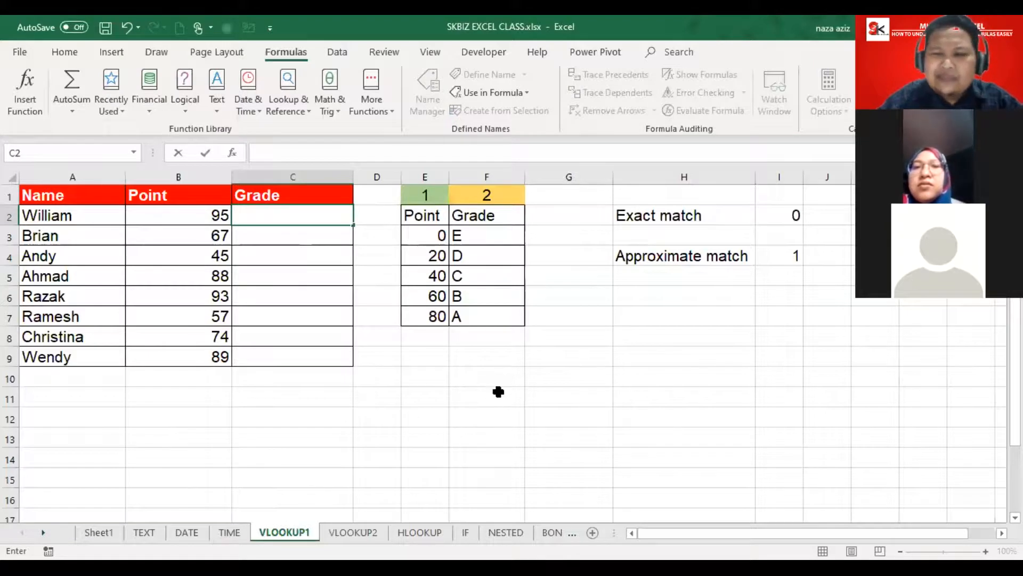
left_click(418, 414)
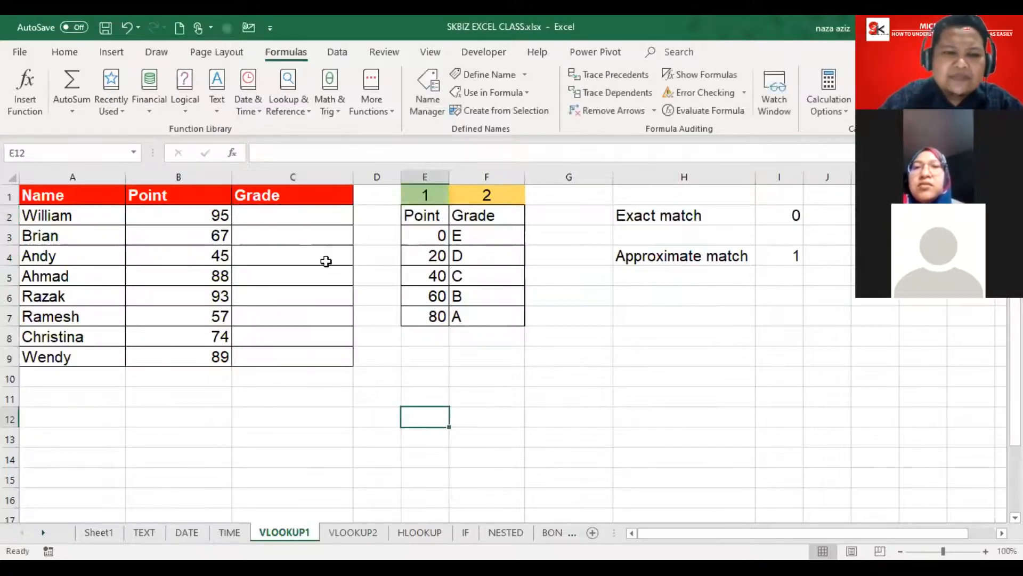
left_click(301, 219)
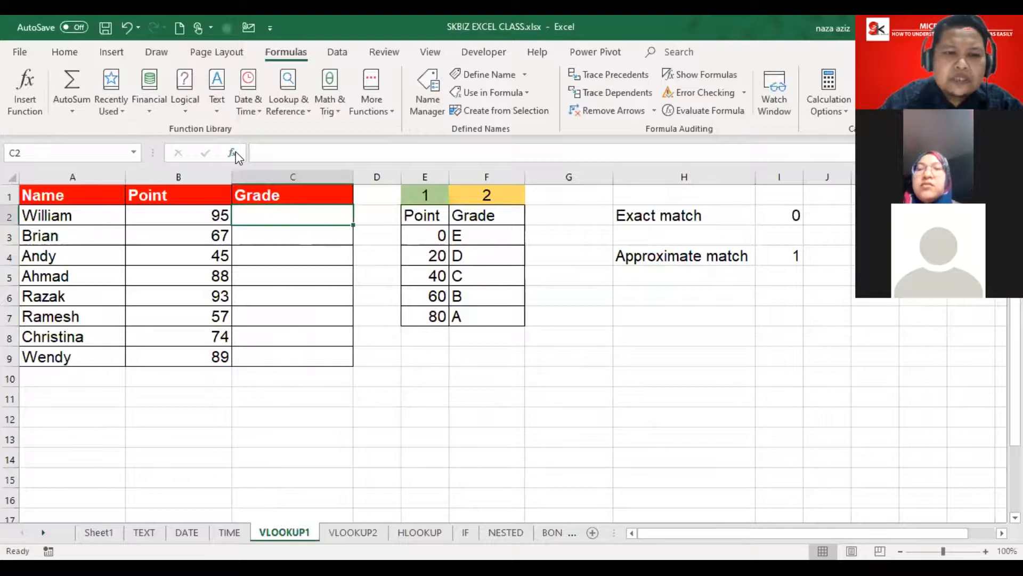
left_click(233, 153)
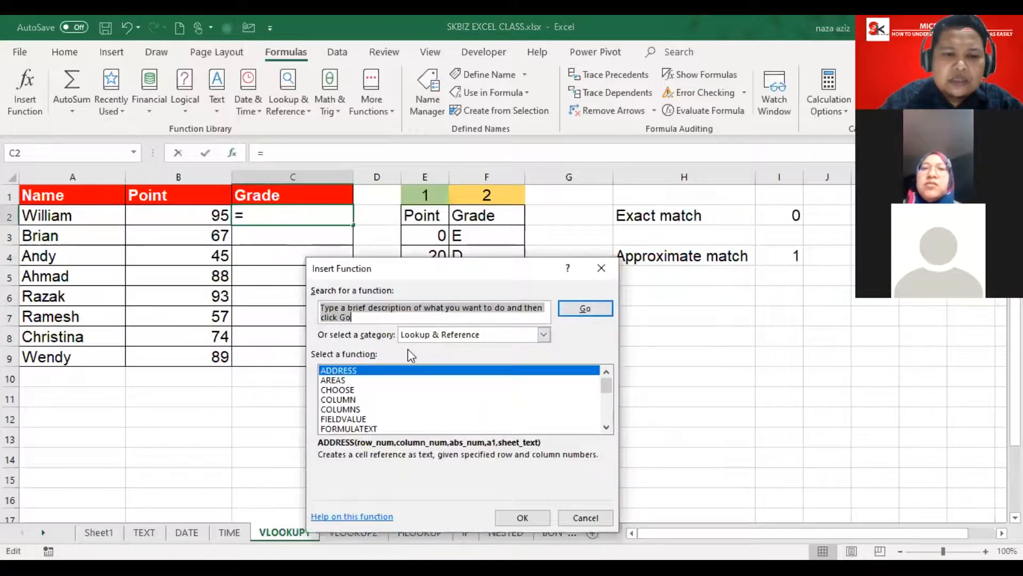
left_click(358, 412)
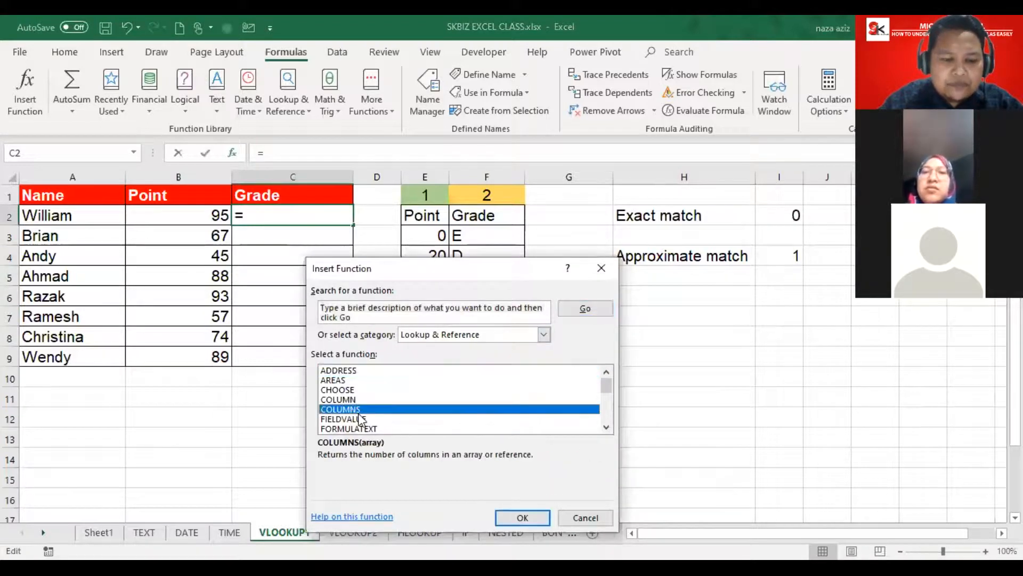
key("v")
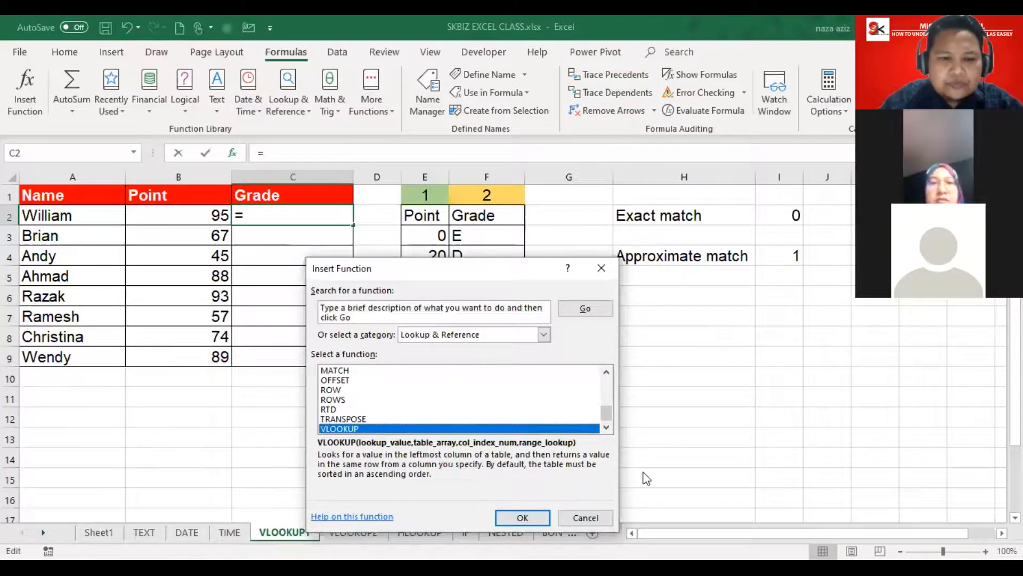
left_click(517, 520)
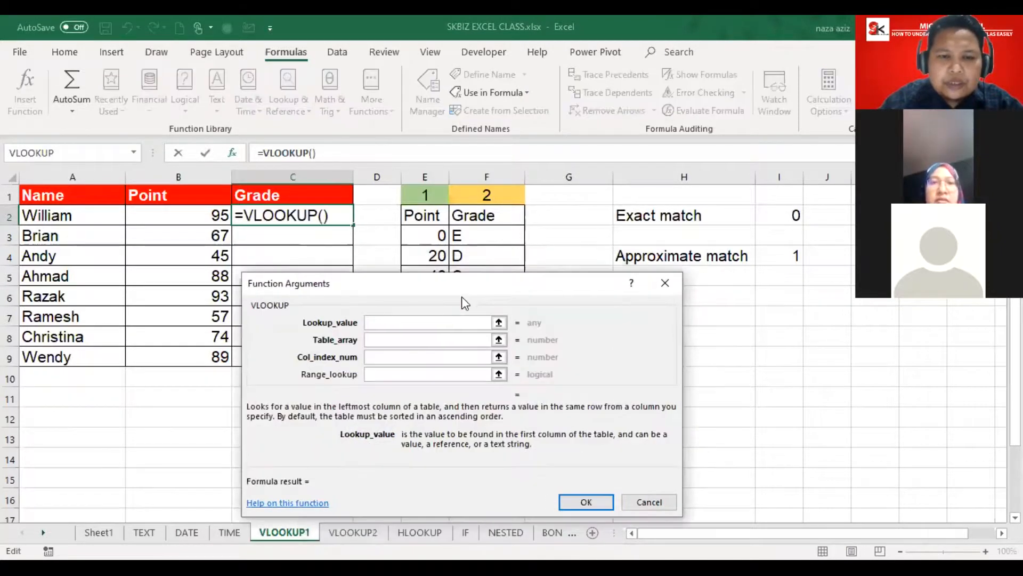
Step: Fill the VLOOKUP arguments with lookup value B2, table array grade and column index 2
left_click_drag(463, 292, 443, 219)
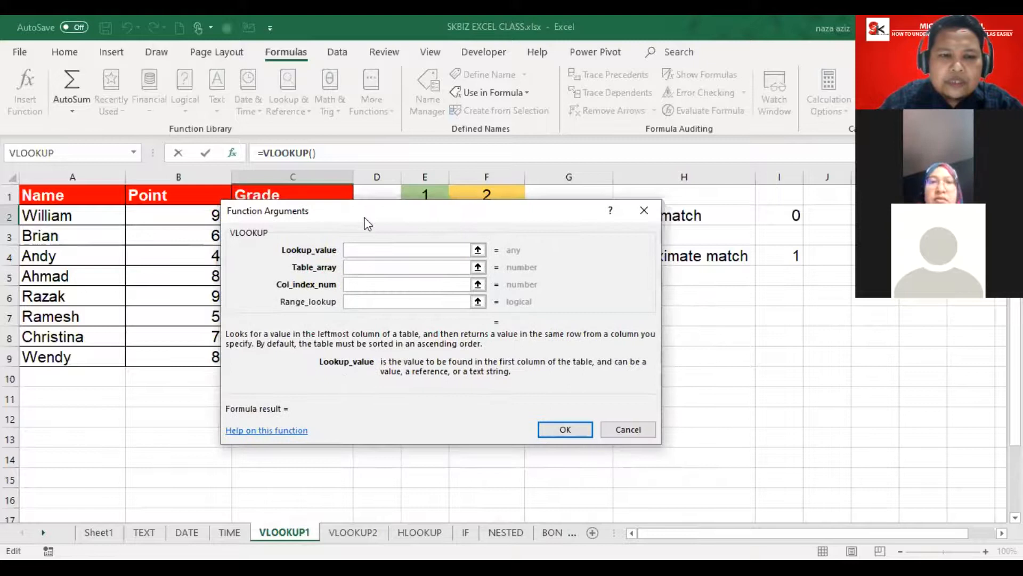
left_click(395, 258)
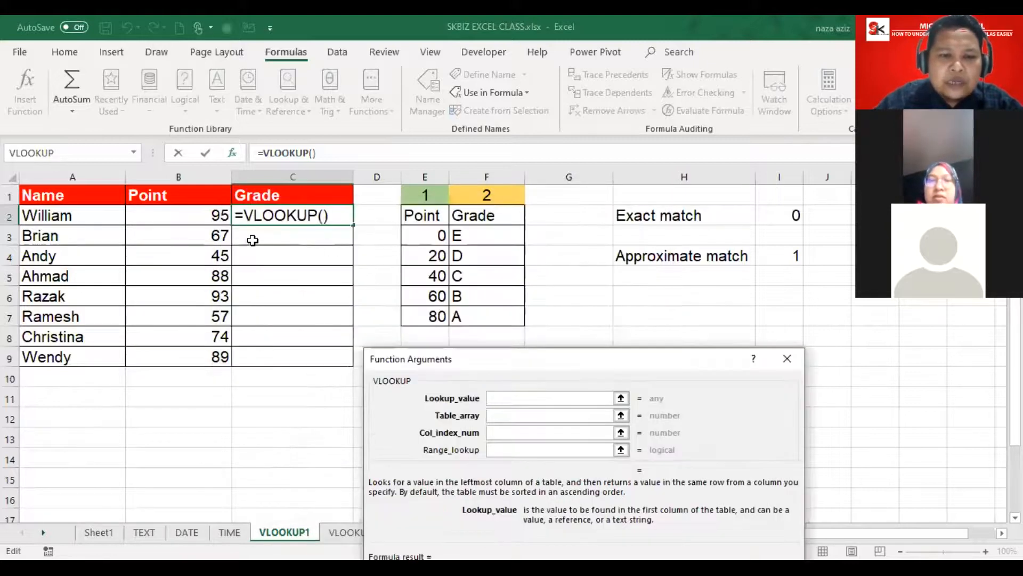
left_click(216, 218)
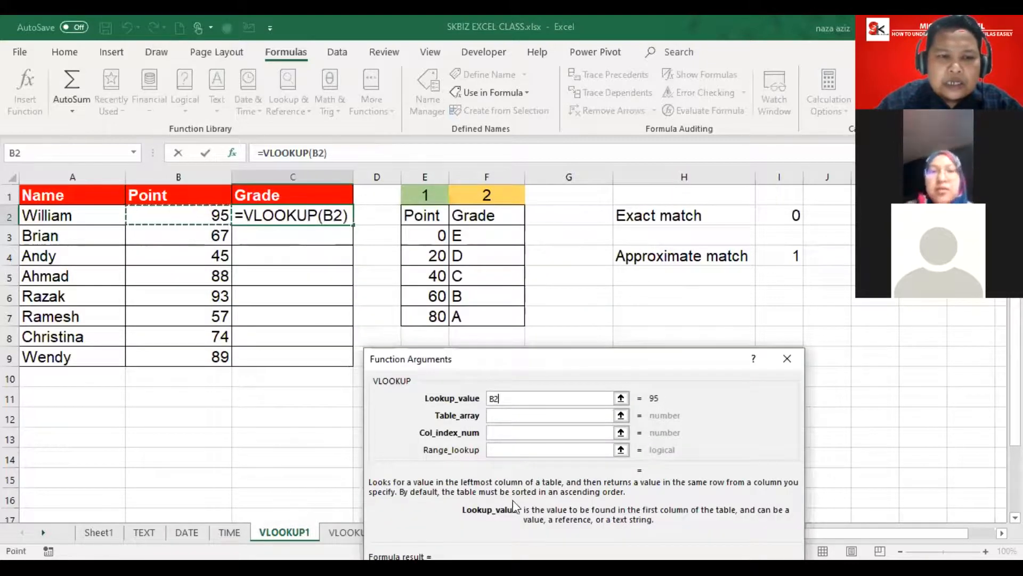
left_click(496, 415)
type("grade")
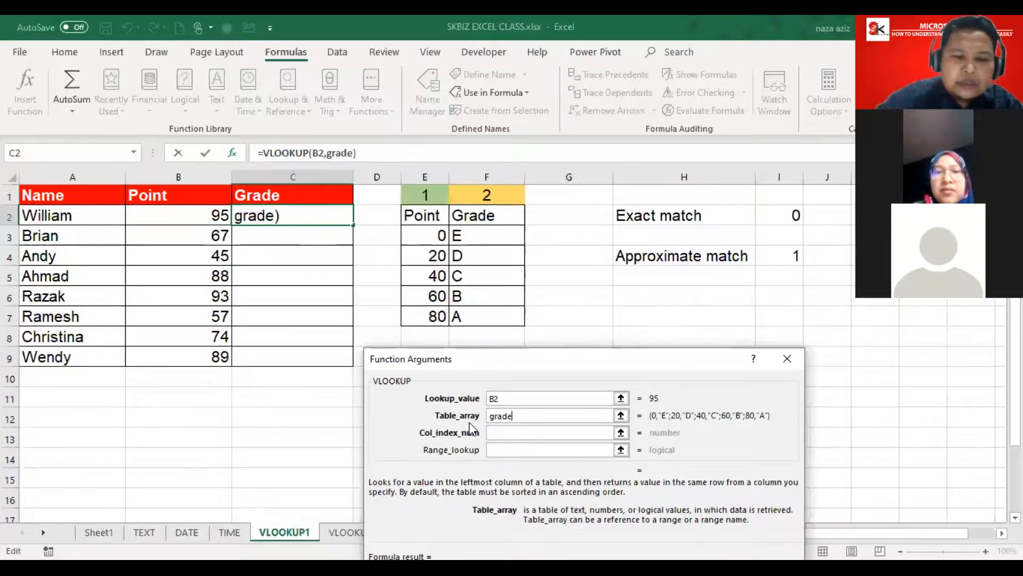
left_click(507, 434)
type("2")
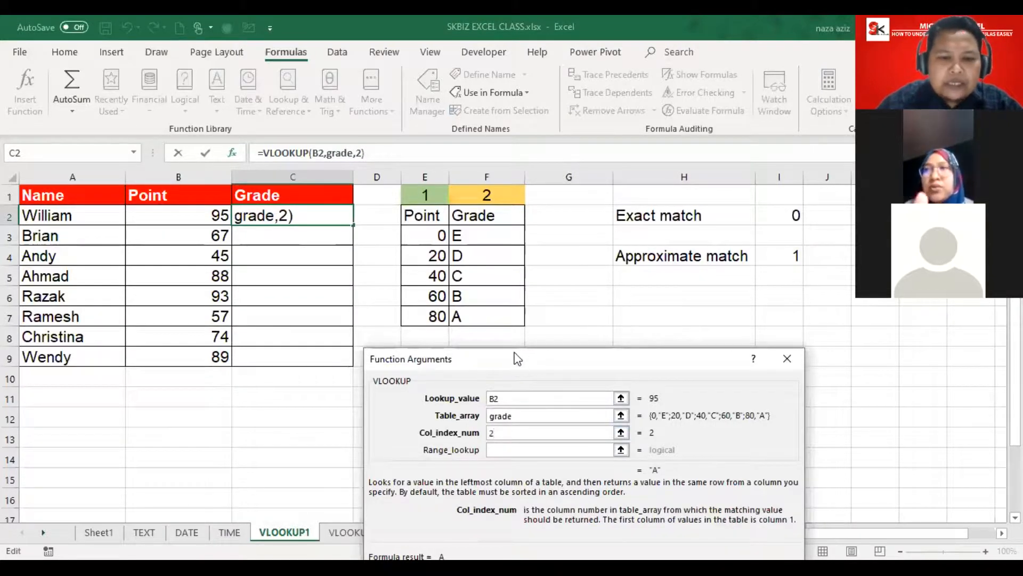
left_click_drag(516, 358, 315, 192)
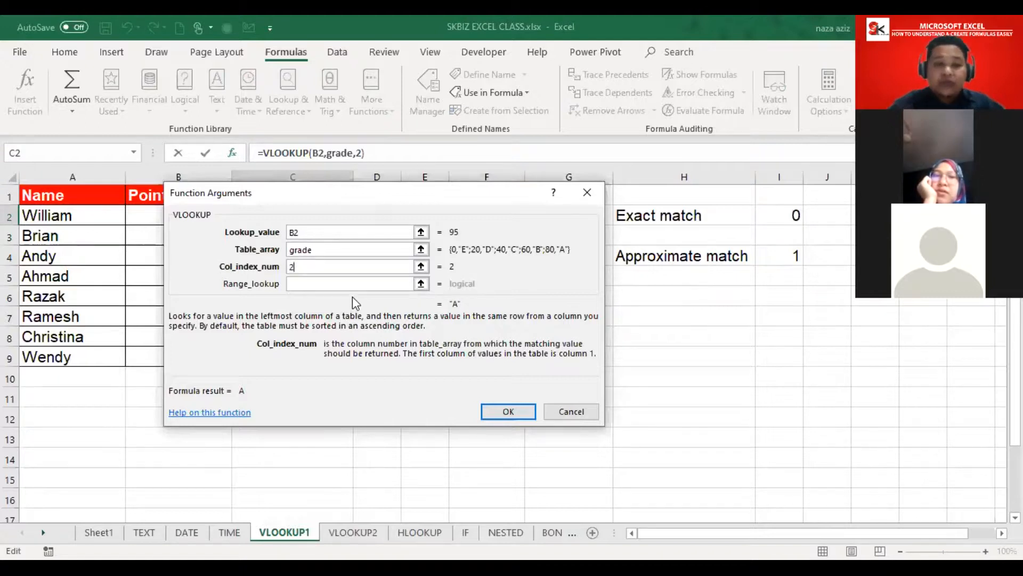
left_click(351, 285)
type("FA")
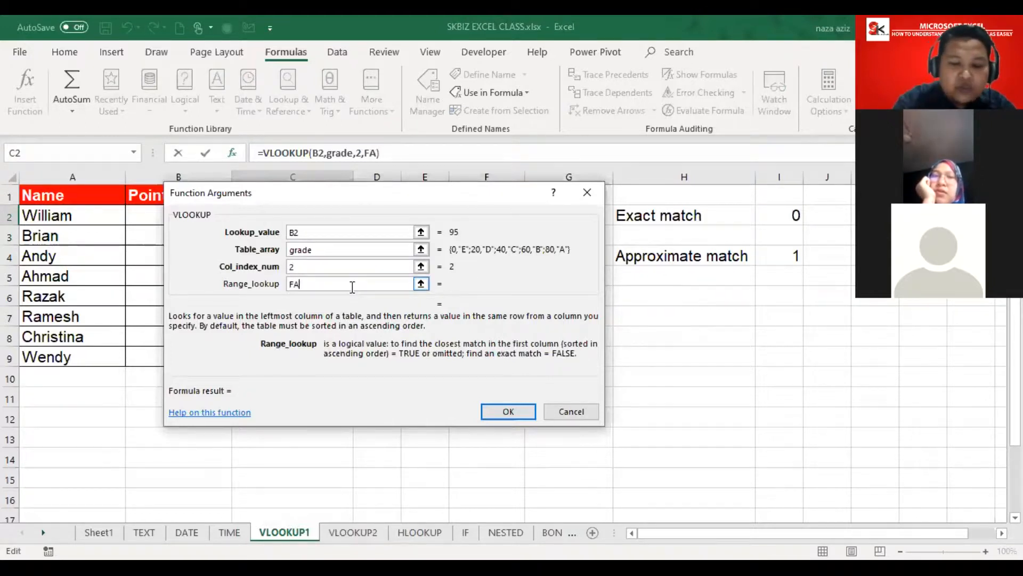
type("lSE")
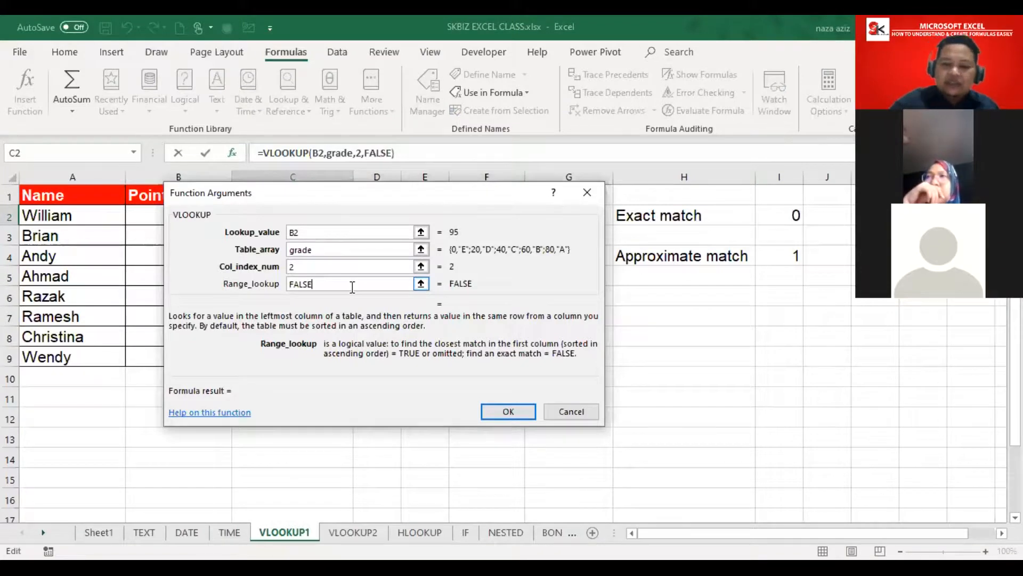
key("BackSpace")
key("BackSpace")
key("BackSpace")
key("BackSpace")
key("BackSpace")
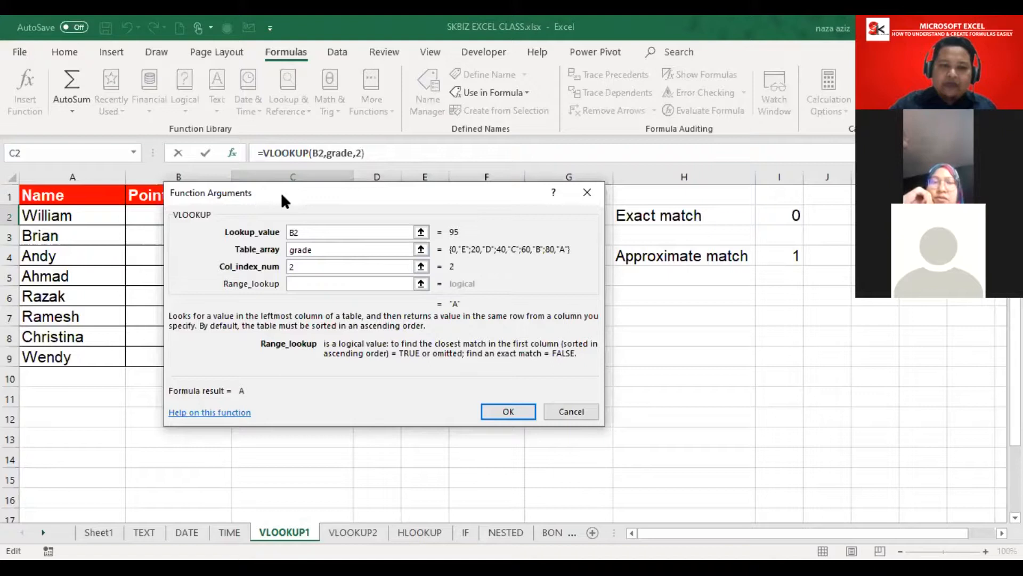
Step: Move the Function Arguments dialog aside to reveal the grade table, then back up higher
left_click_drag(280, 193, 656, 342)
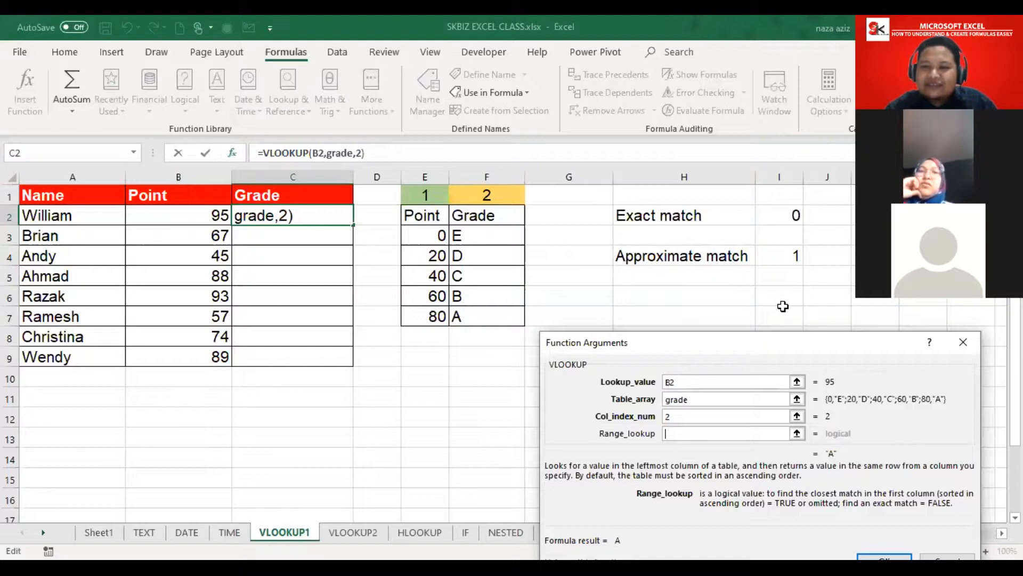
left_click_drag(756, 343, 495, 214)
Step: Set range lookup to 1, commit the VLOOKUP and fill it down C2:C9
type("1")
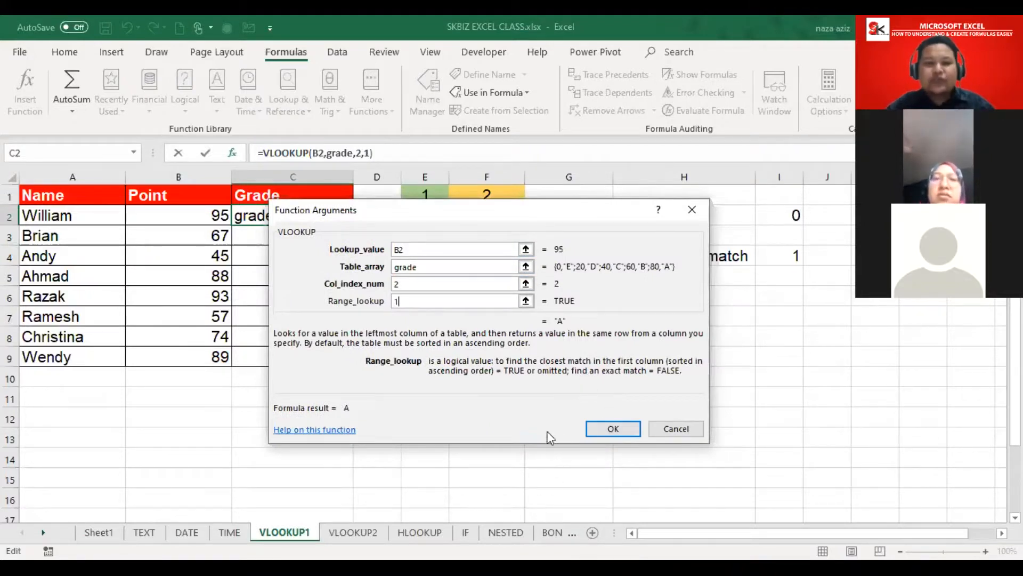
left_click(617, 431)
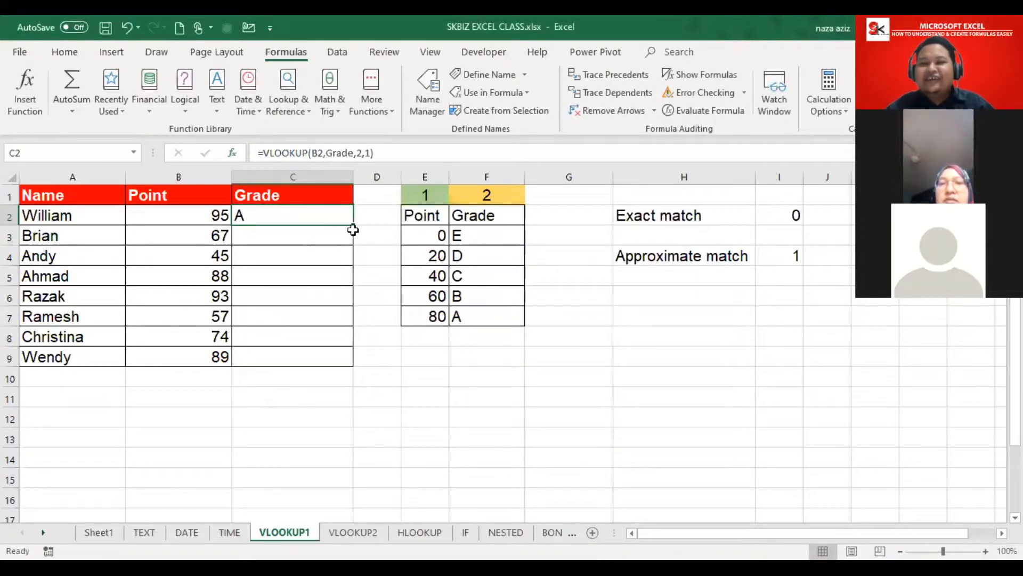
left_click_drag(354, 225, 355, 367)
left_click(467, 408)
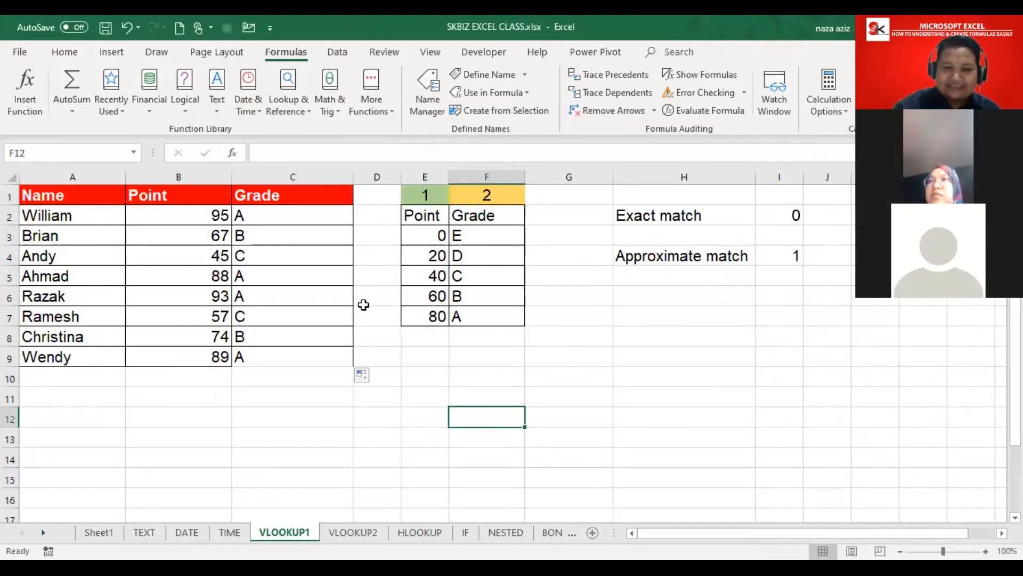
left_click(388, 351)
left_click(341, 223)
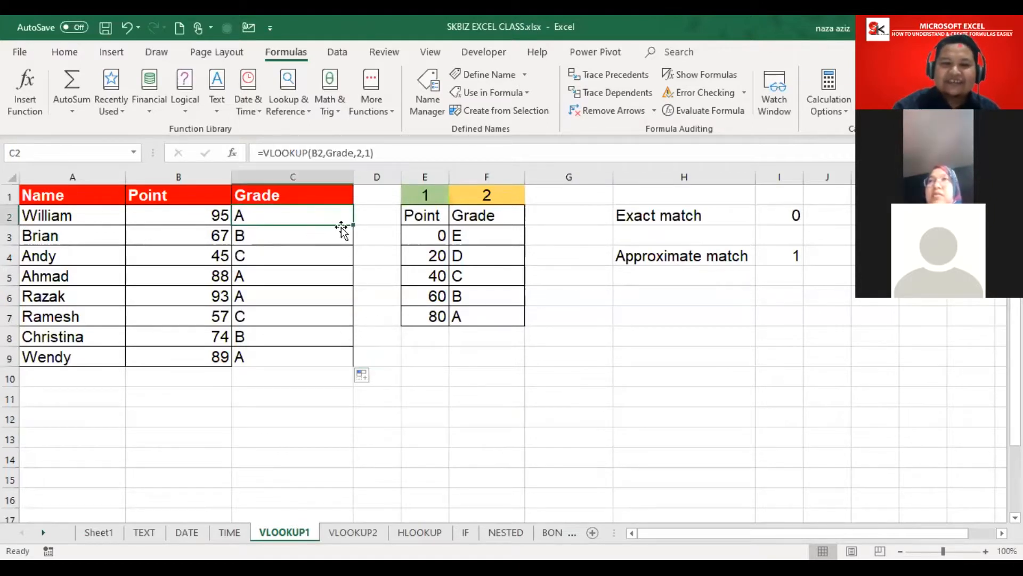
Step: Change C2's match type from 1 to 0 and fill down, turning C2:C9 into #N/A
double_click(241, 214)
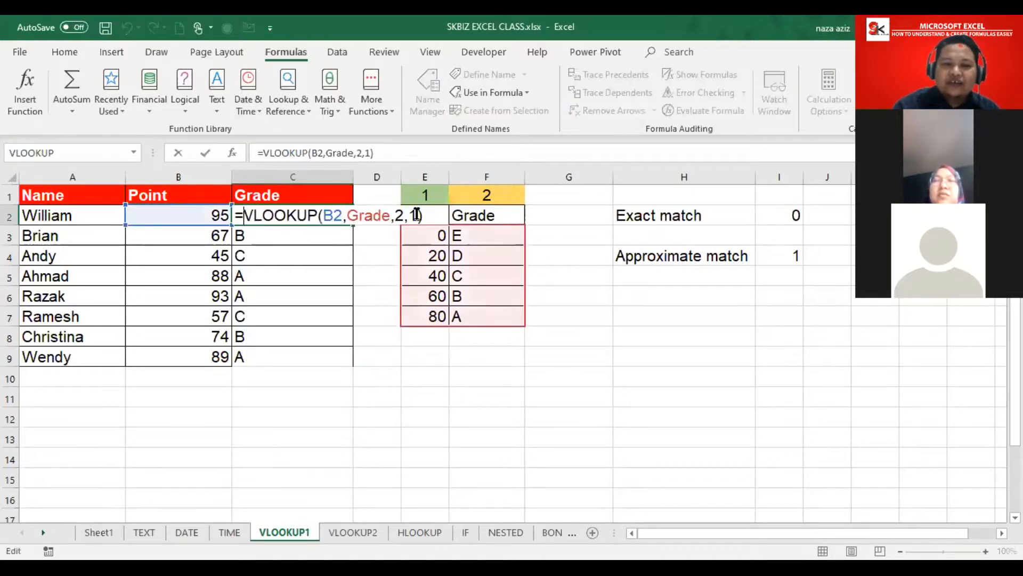
left_click(417, 211)
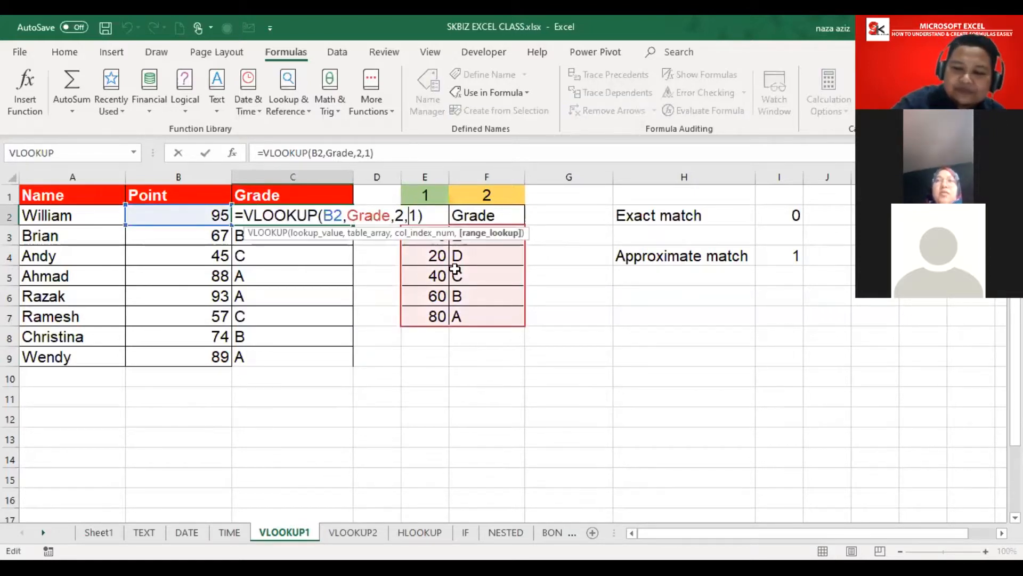
key("BackSpace")
type("0")
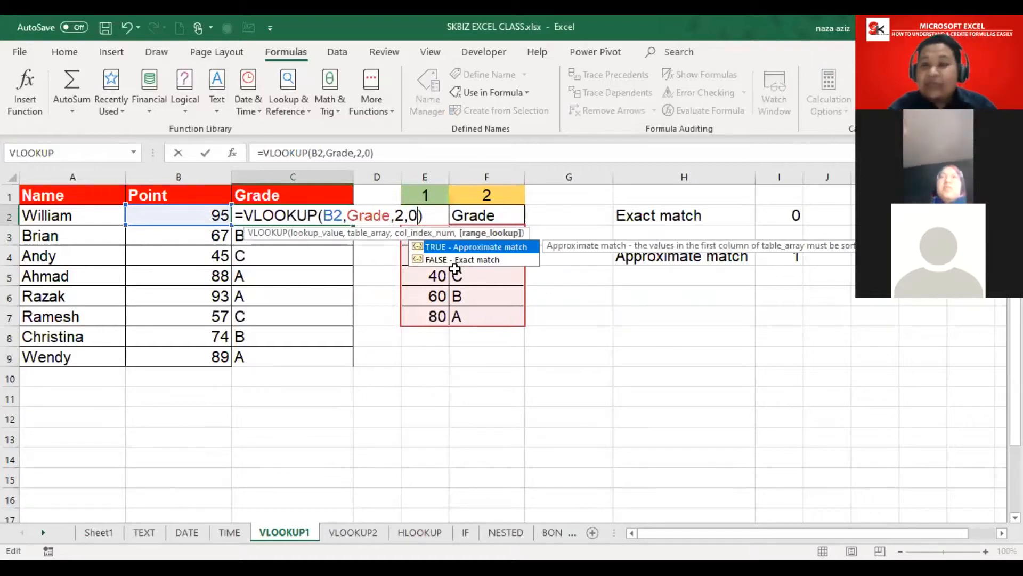
key("Return")
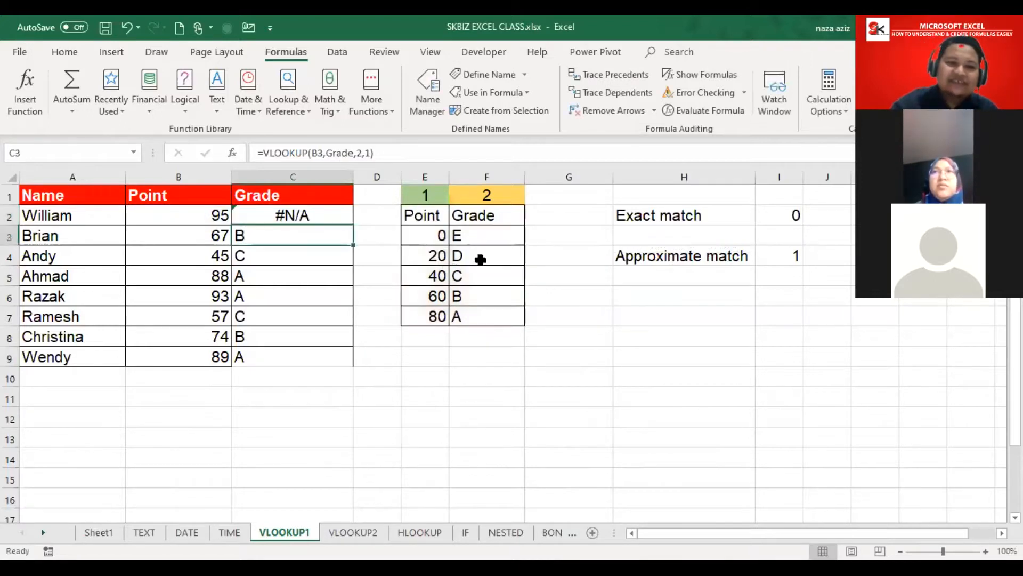
left_click(334, 214)
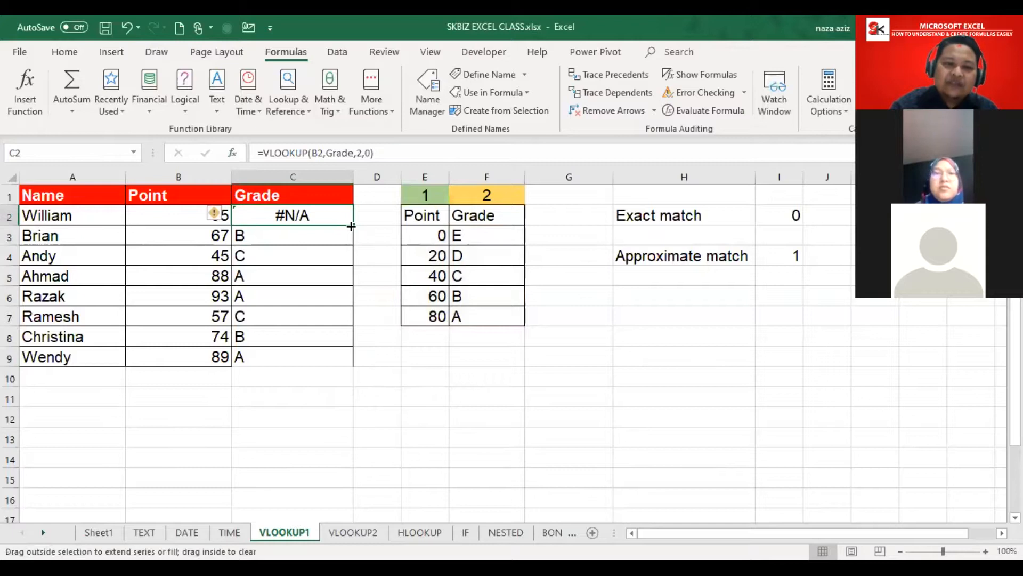
double_click(351, 226)
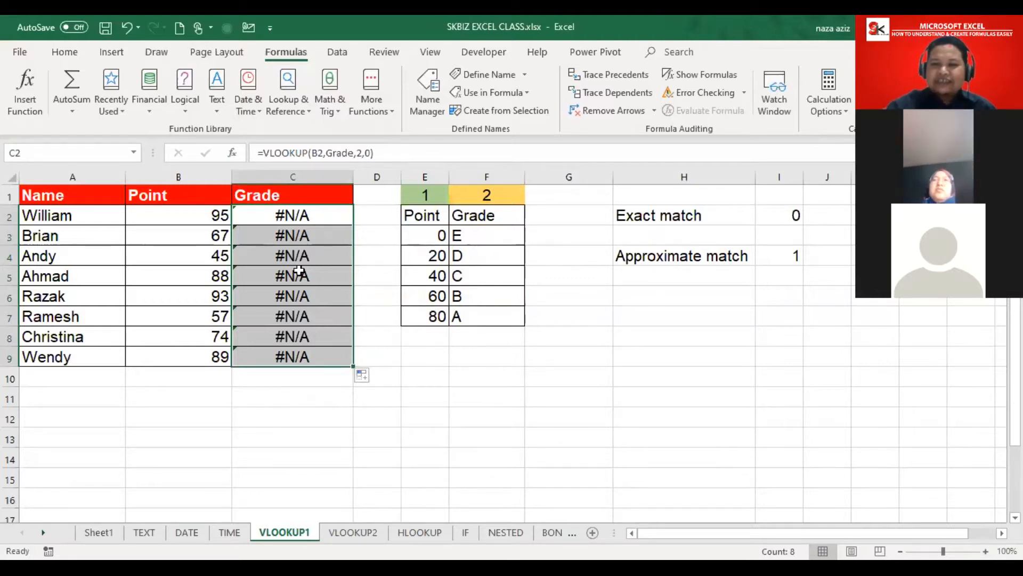
left_click(305, 214)
double_click(305, 213)
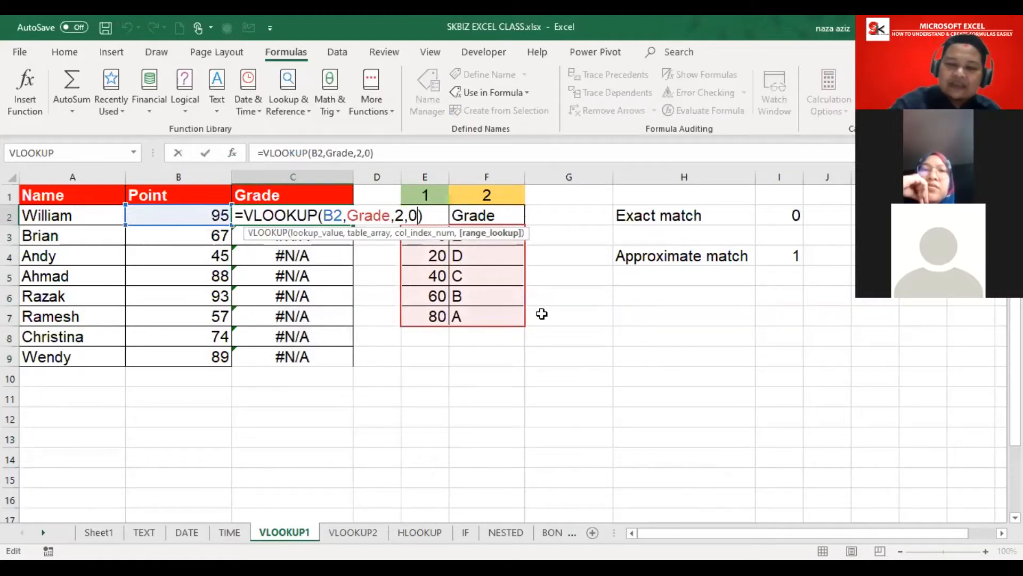
Step: Switch C2's match type back to 1 and refill C2:C9 to restore the letter grades
key("BackSpace")
type("1")
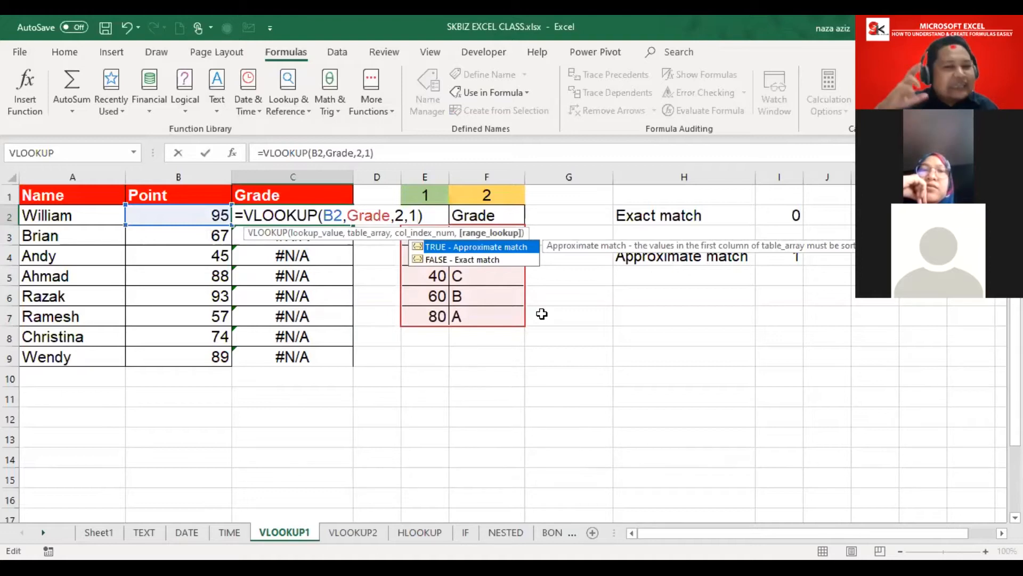
key("Return")
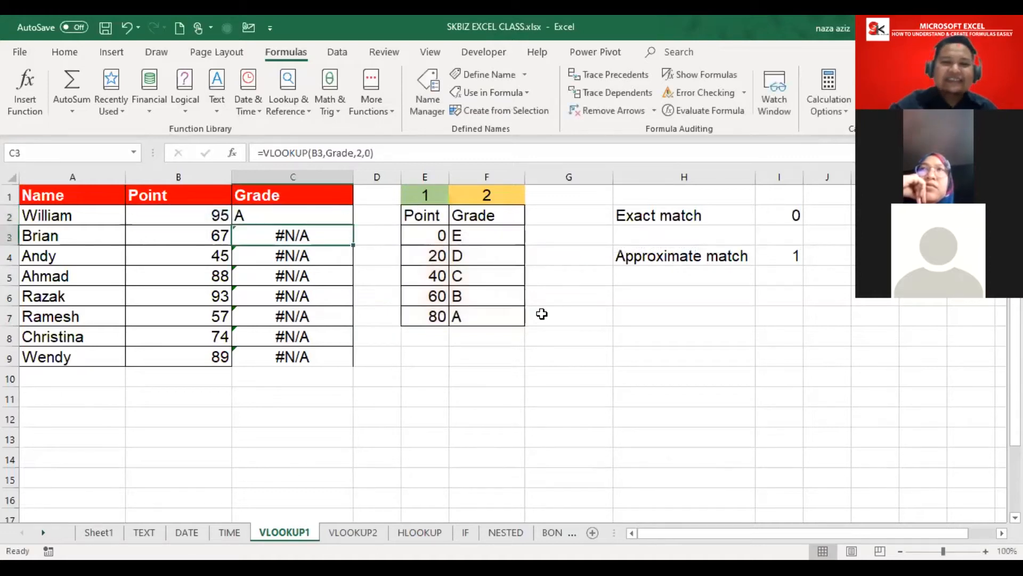
left_click(321, 216)
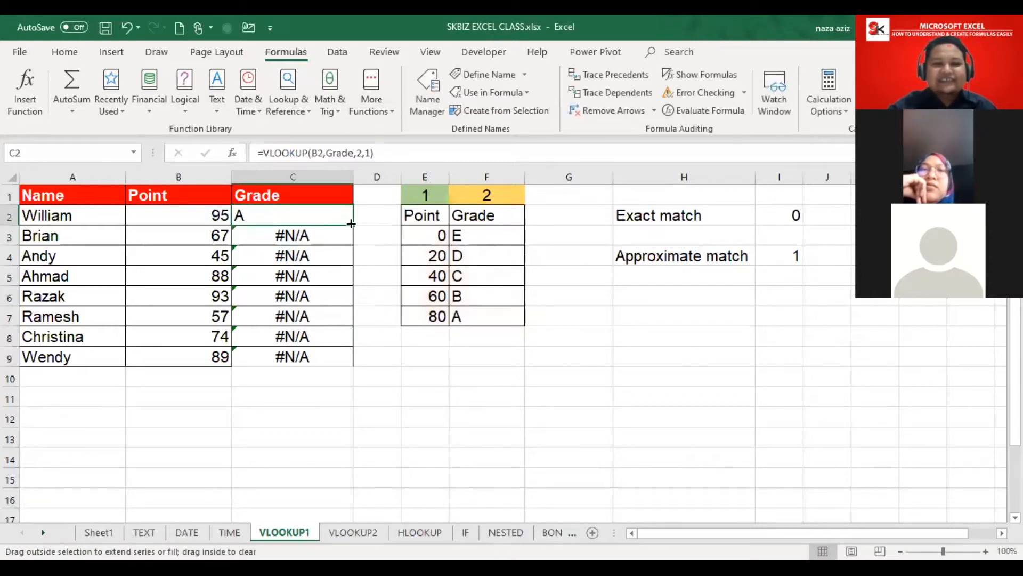
double_click(355, 223)
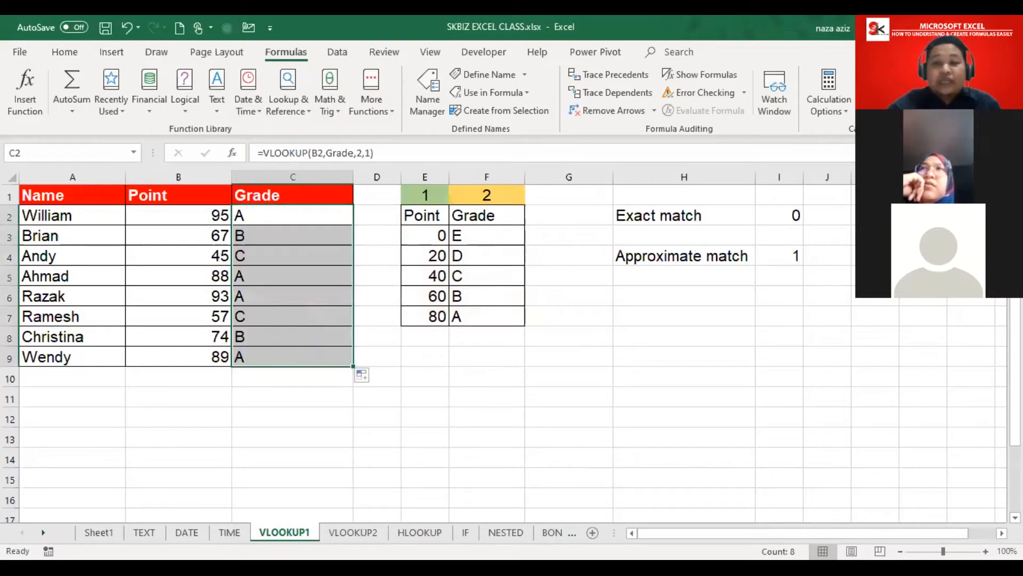
key("Left")
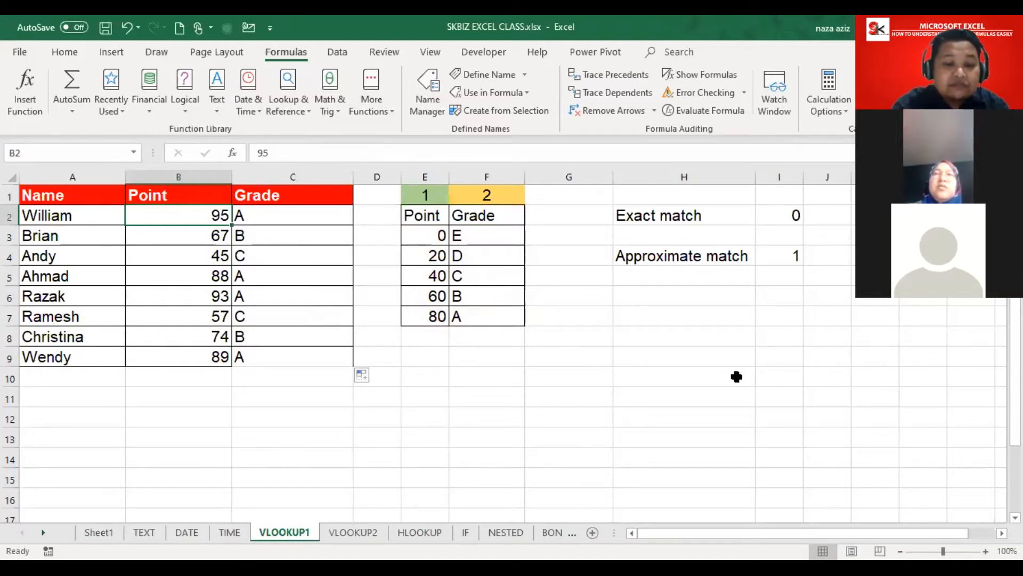
Step: Change B2's point value to 47, giving grade C, then switch to the VLOOKUP2 sheet
type("47")
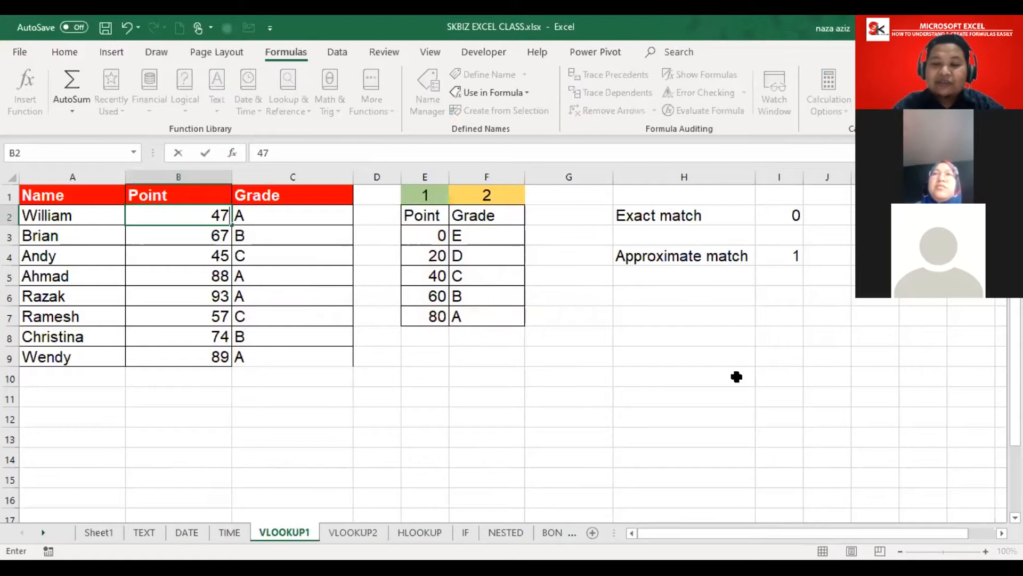
key("Return")
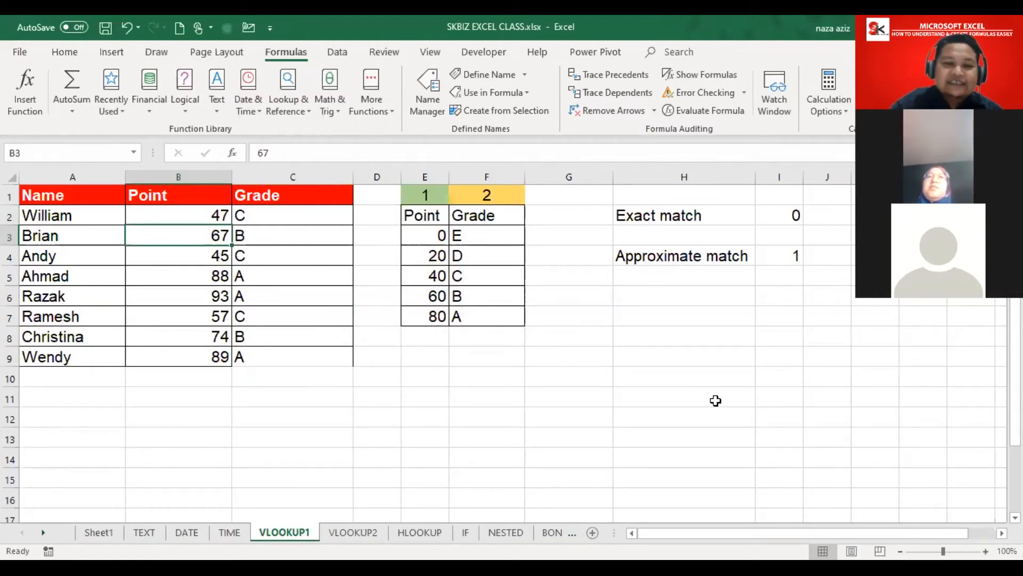
left_click(353, 532)
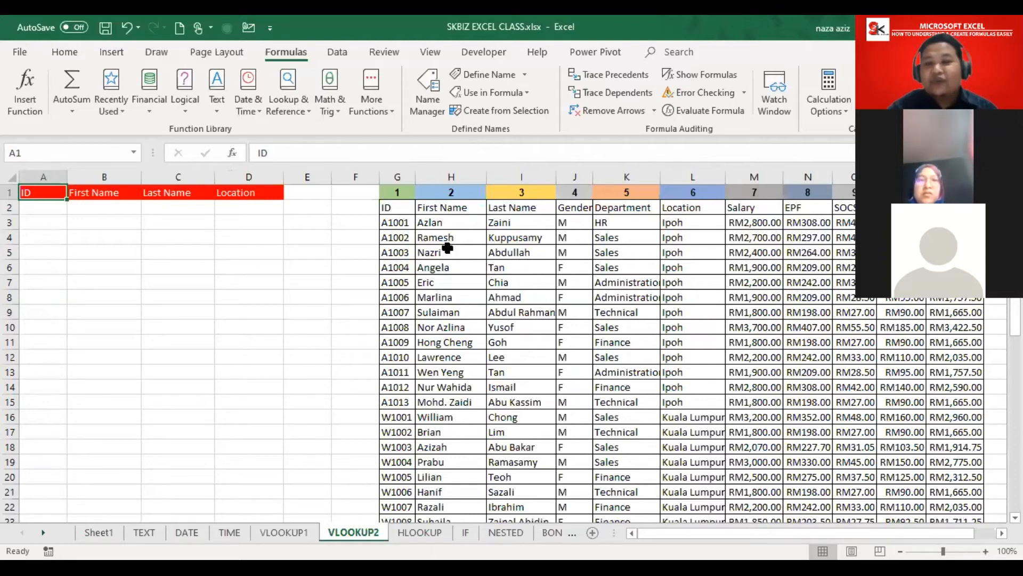
left_click(429, 251)
left_click(320, 238)
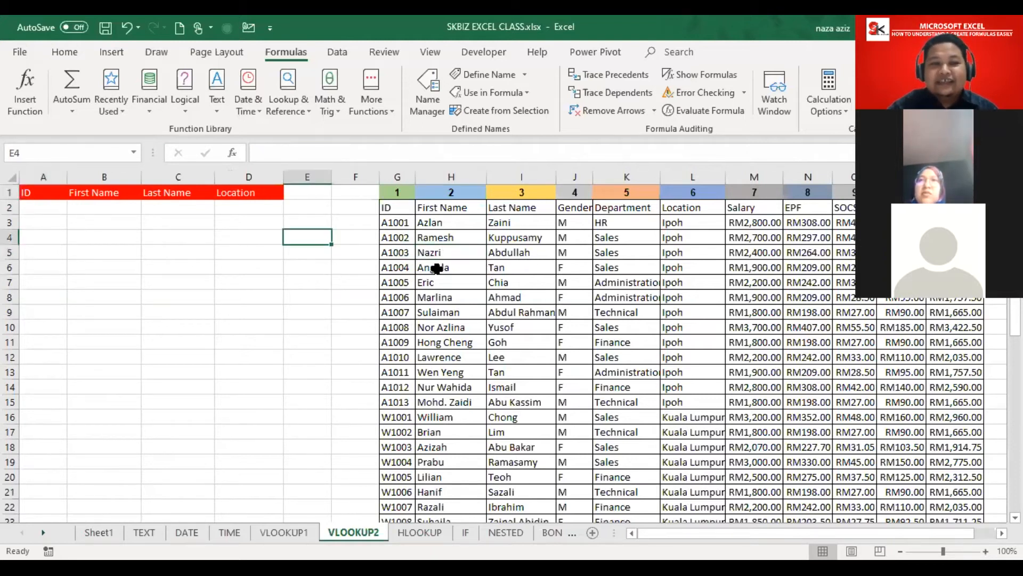
scroll(512, 346, "right", 5)
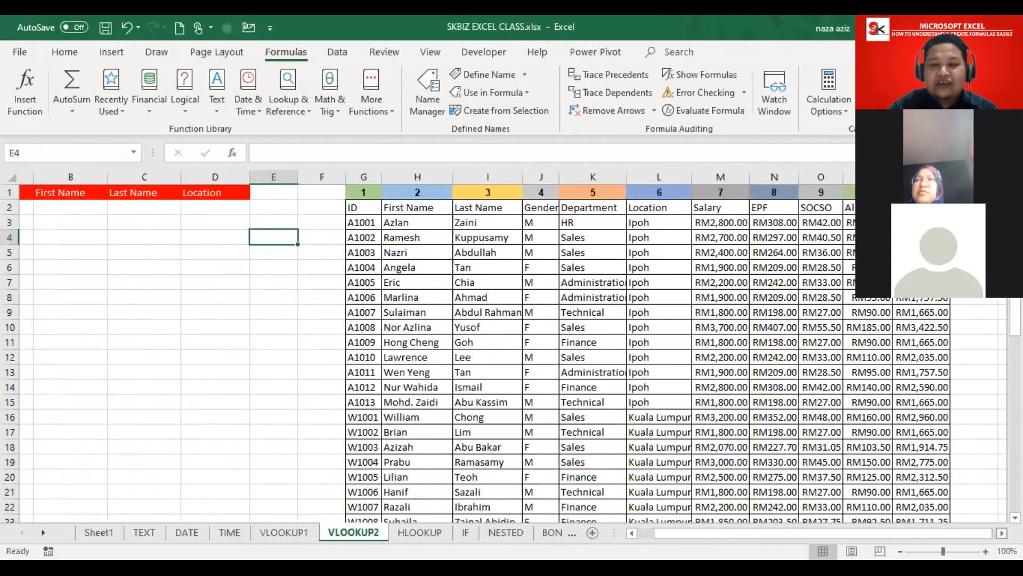